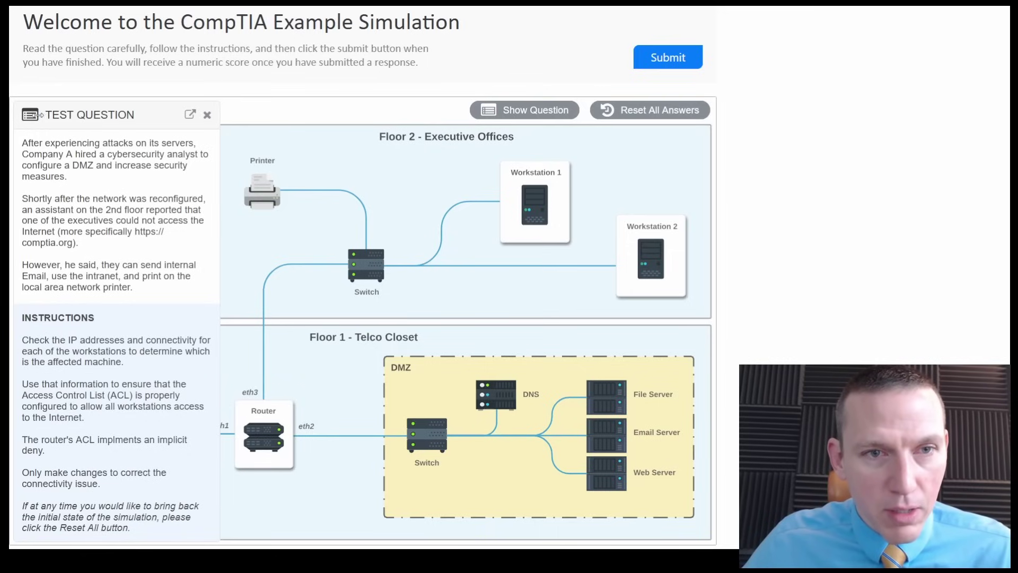
Widen the test question, highlight the word 'intranet', then dock the question back to a narrow column.
click(188, 118)
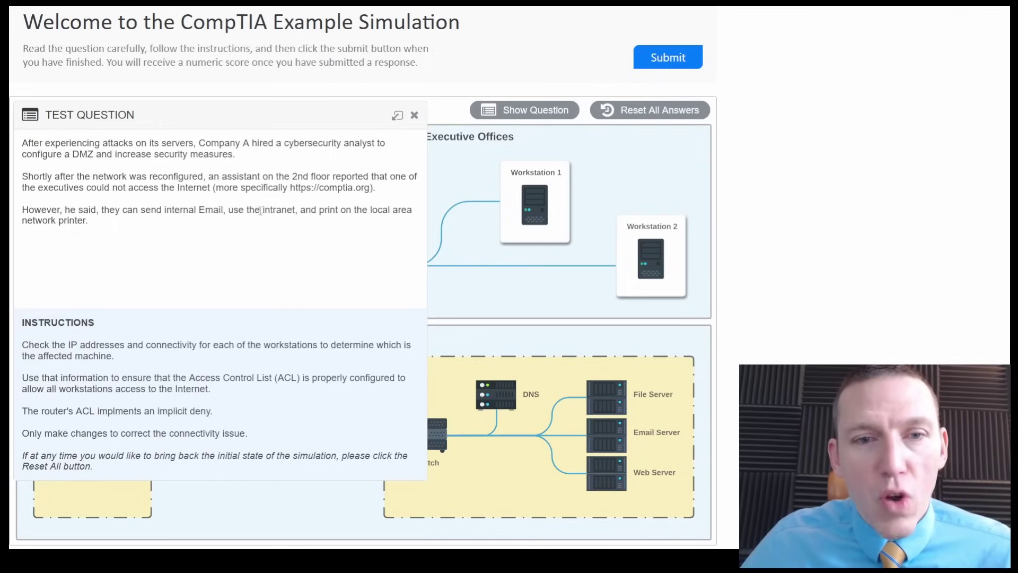
drag(263, 210, 306, 211)
click(296, 228)
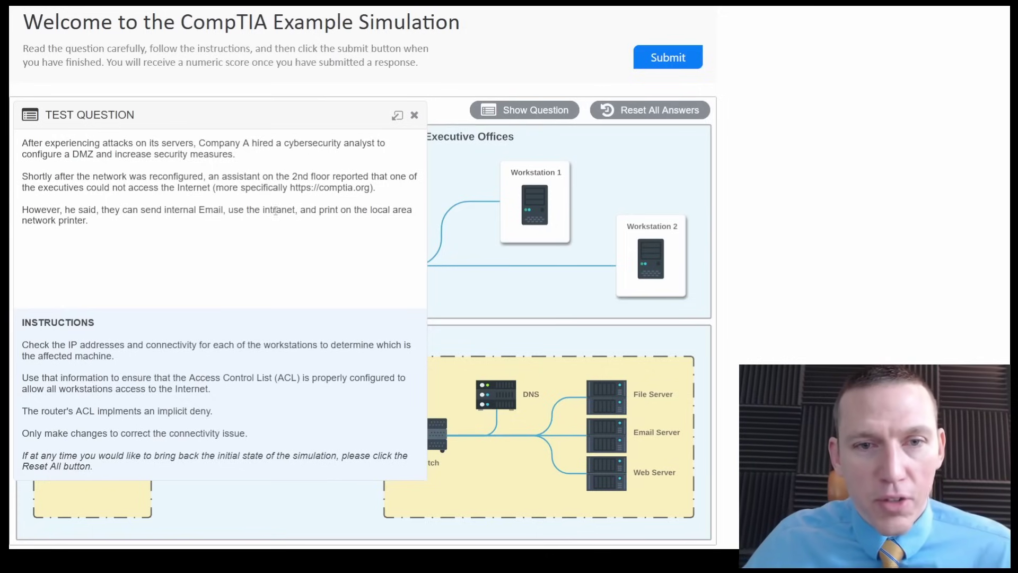
drag(264, 210, 296, 210)
click(296, 211)
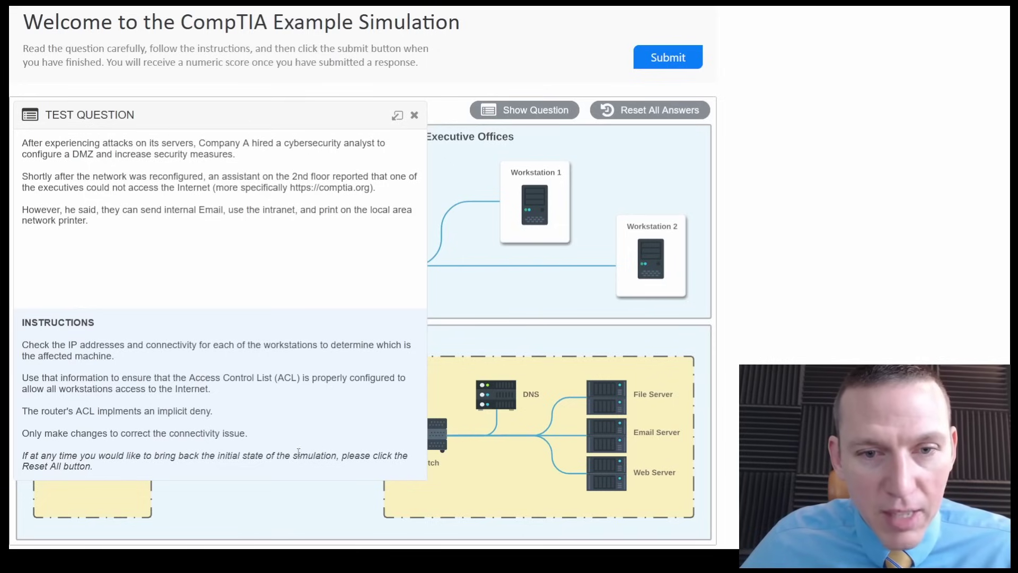
click(397, 116)
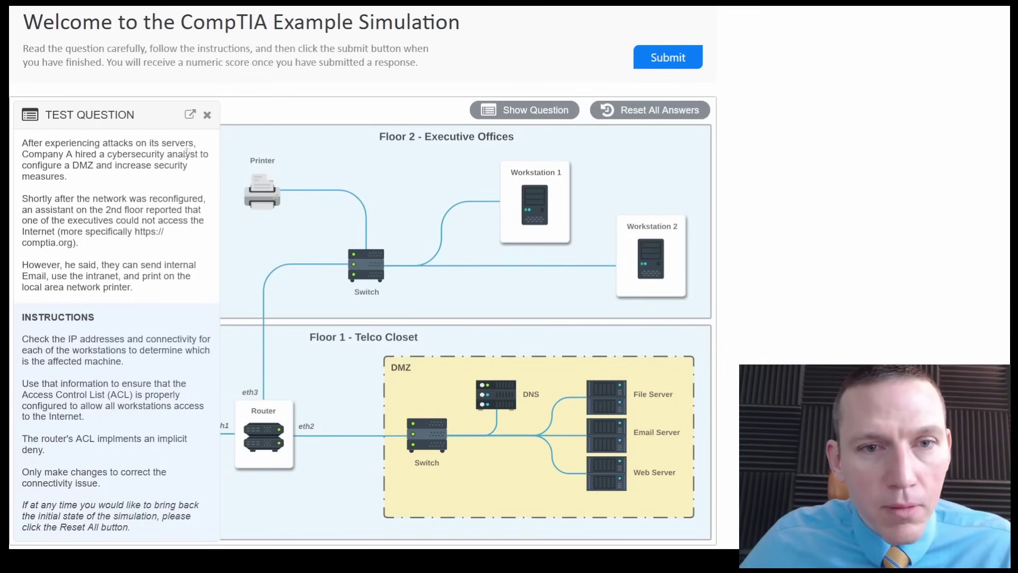
click(206, 115)
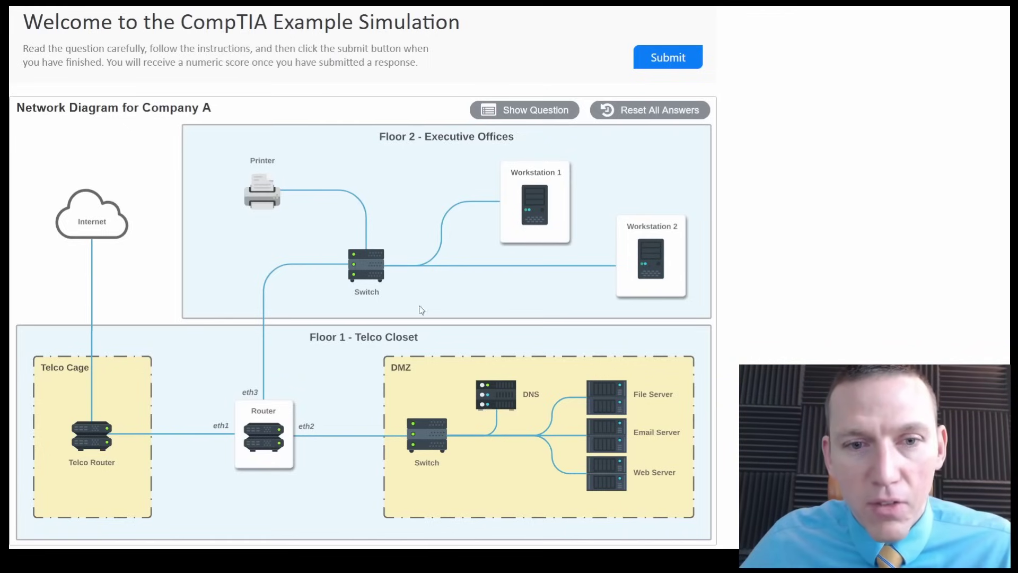
Run ipconfig on Workstation 1 and check its /27 (224) subnet mask.
click(531, 192)
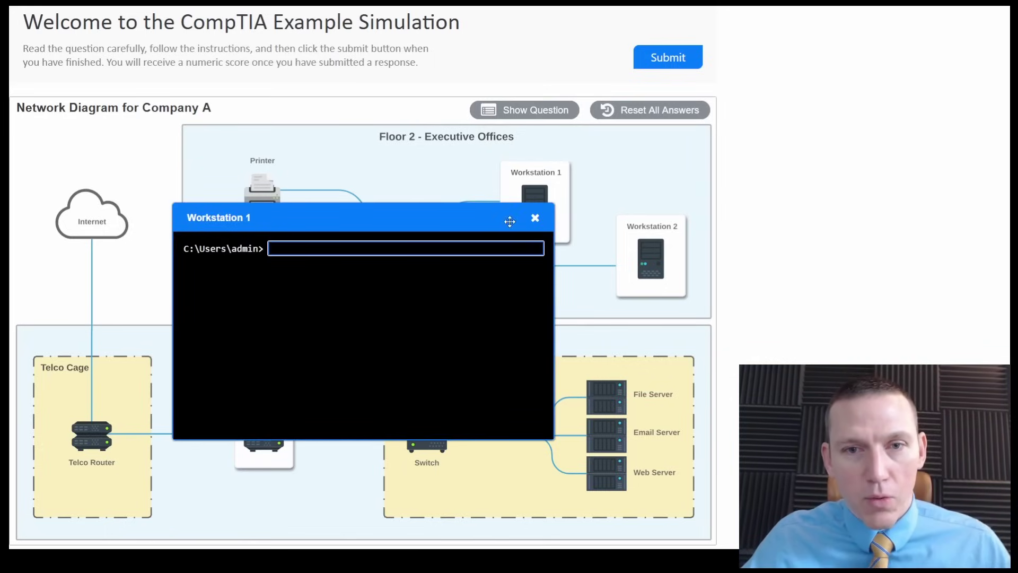
text(i)
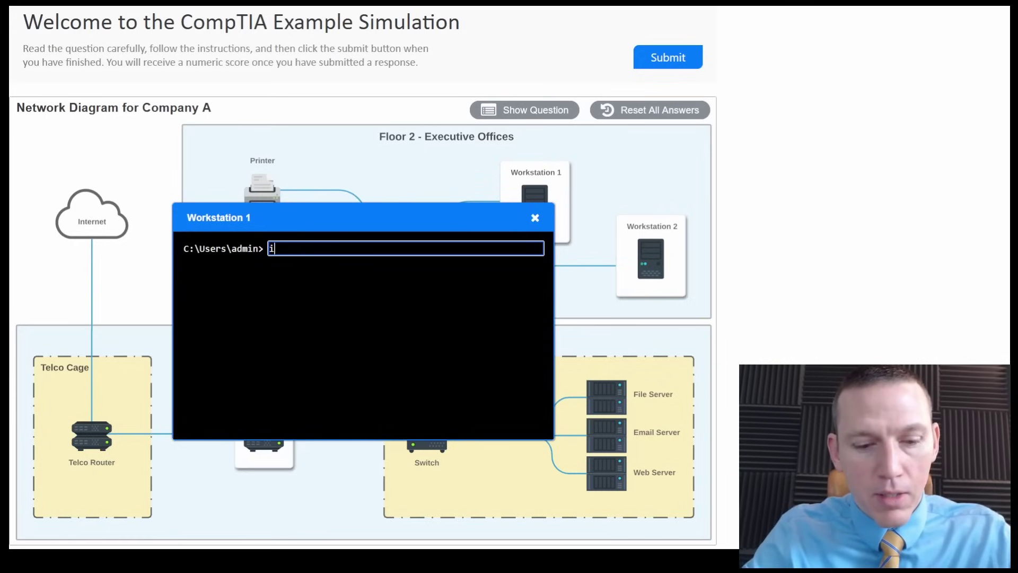
text(pconfig)
key(Return)
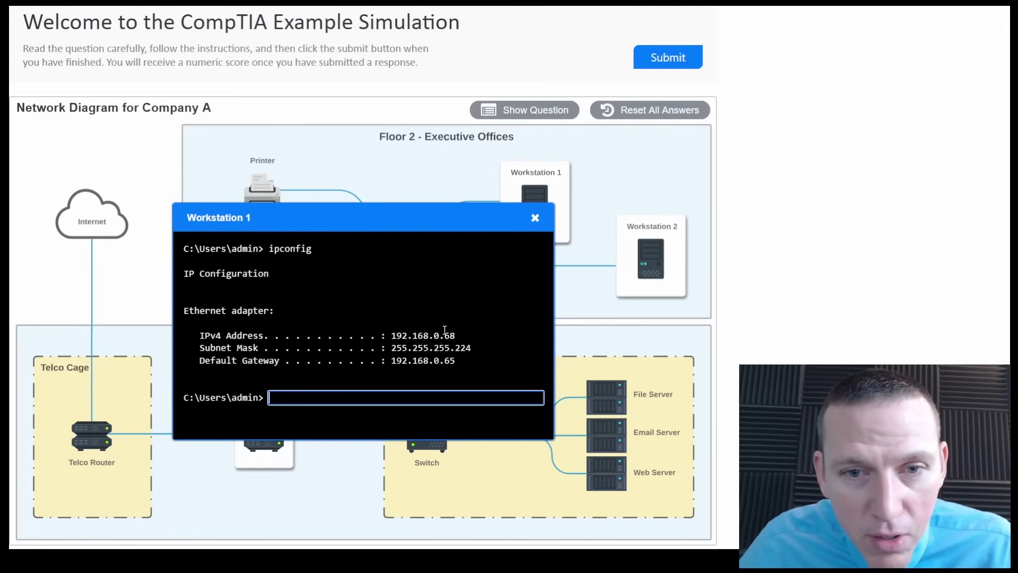
drag(455, 347, 471, 348)
click(470, 347)
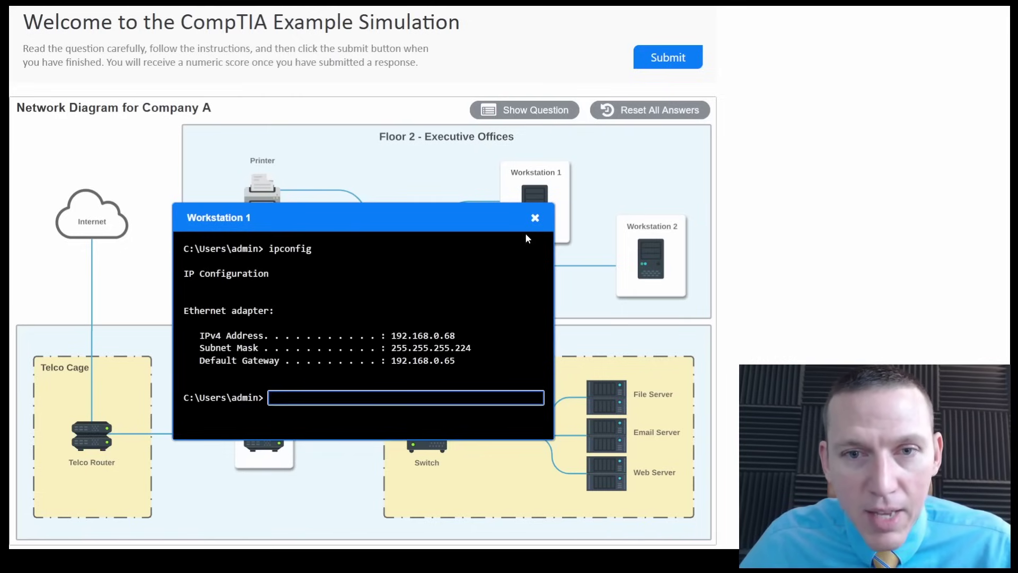
click(535, 219)
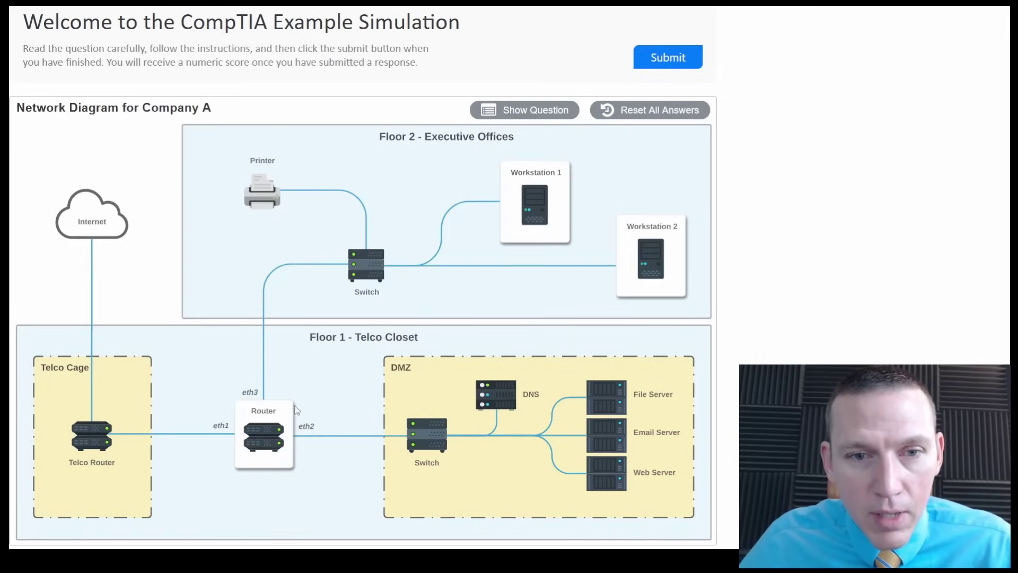
Run ipconfig on Workstation 2 and ping 192.168.0.68, getting 0% loss.
click(650, 259)
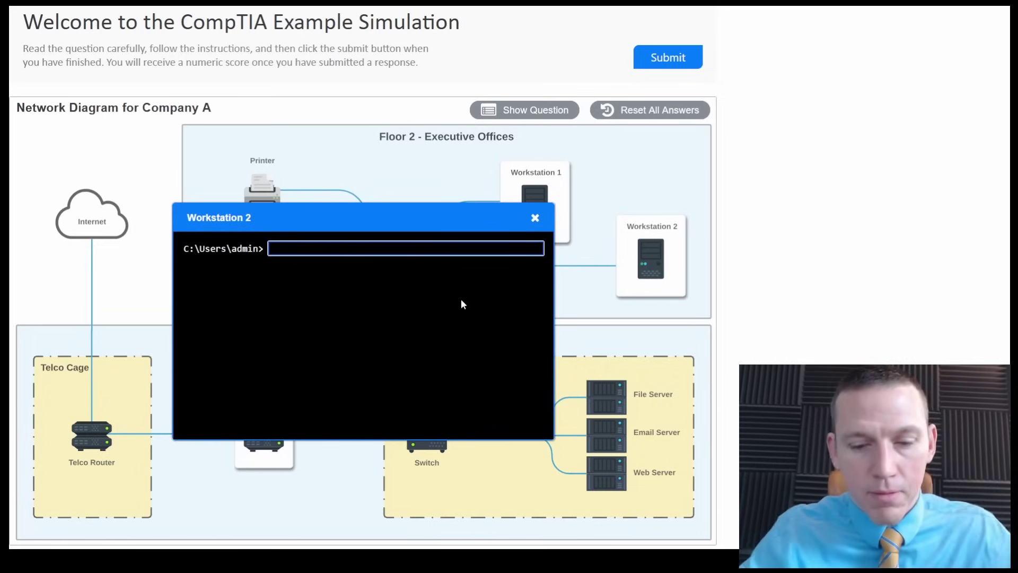
text(ipconfig)
key(Return)
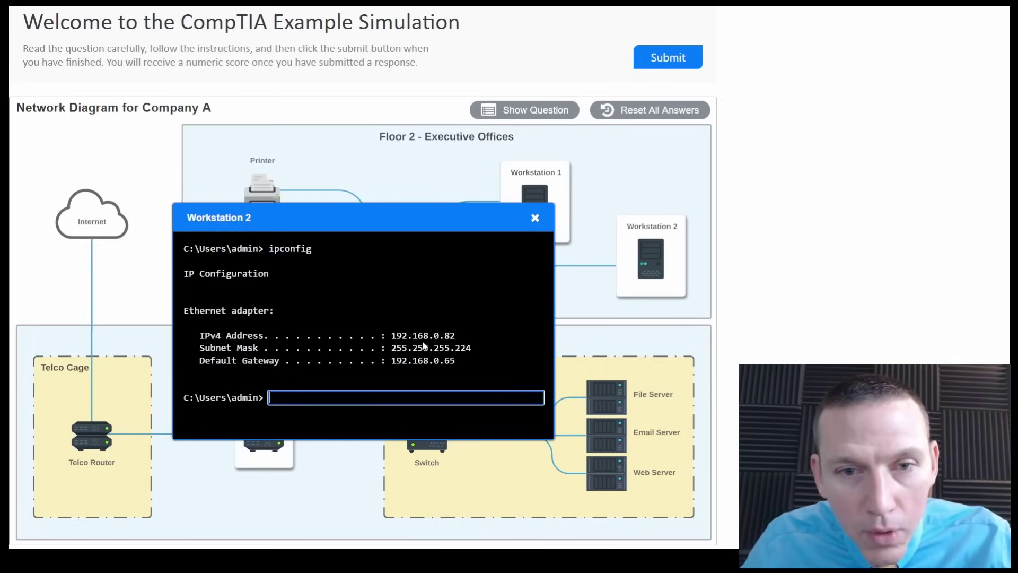
text(ping)
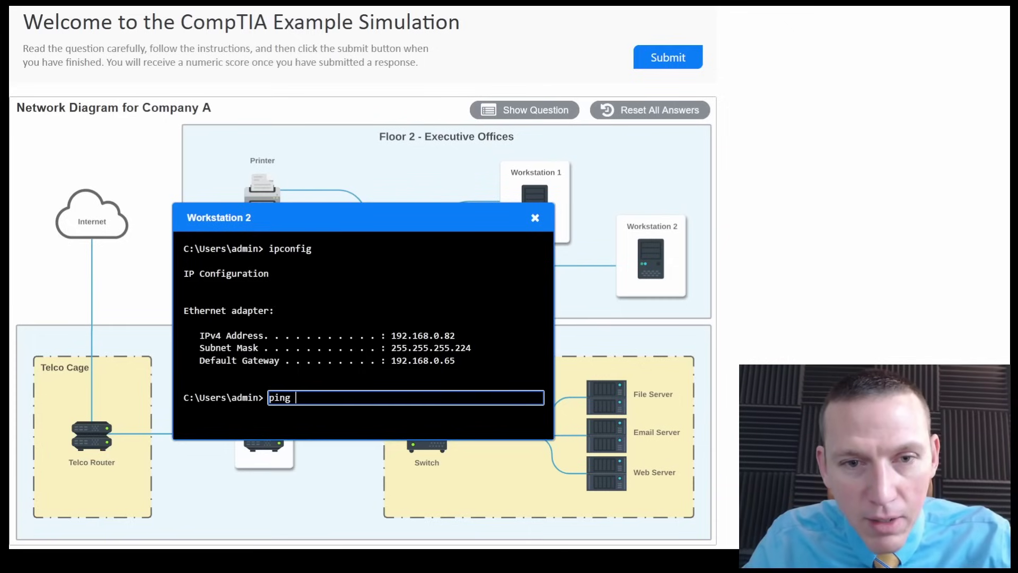
text( 192)
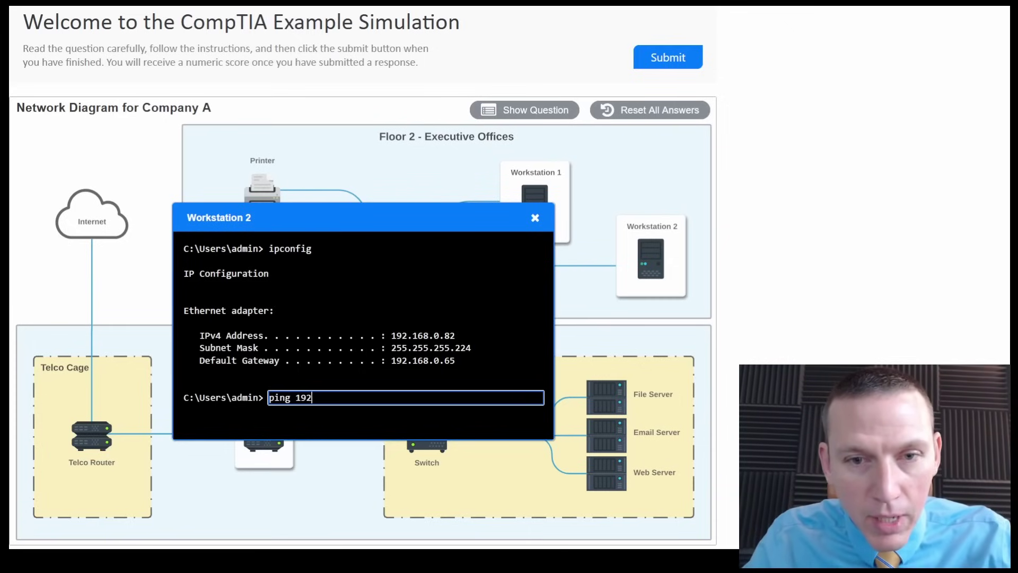
text(.1)
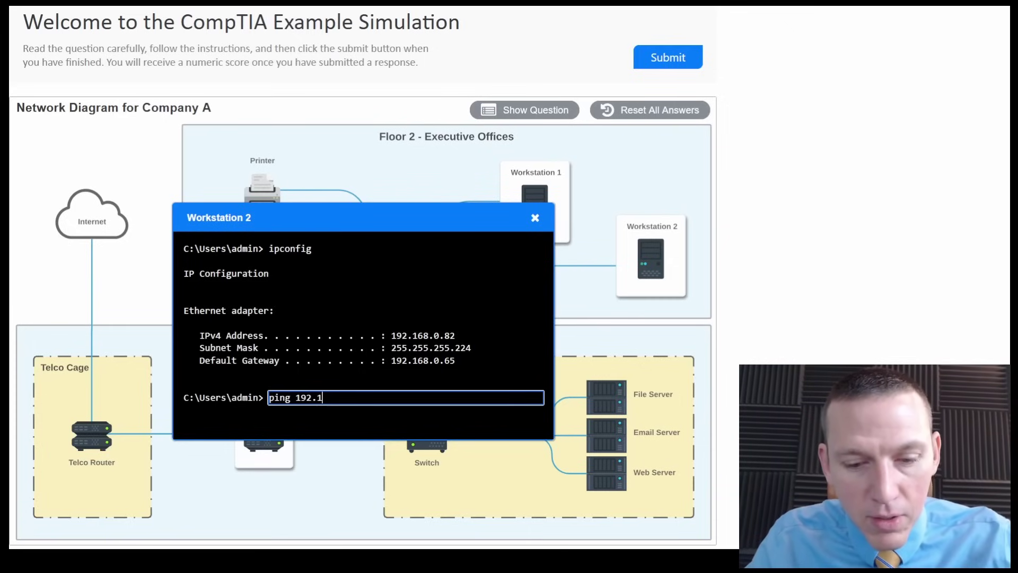
text(68.0.68)
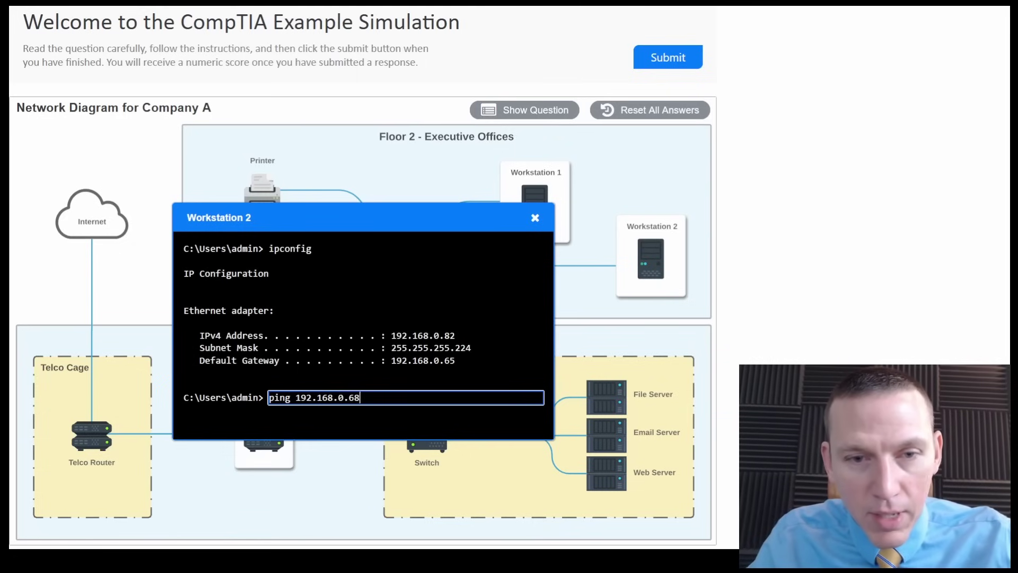
key(Return)
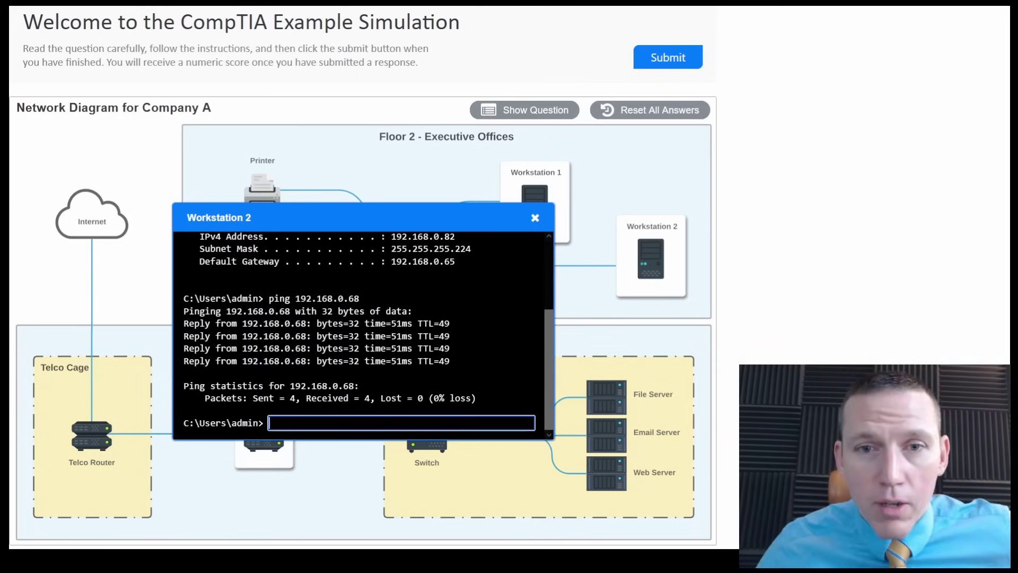
drag(499, 218, 365, 226)
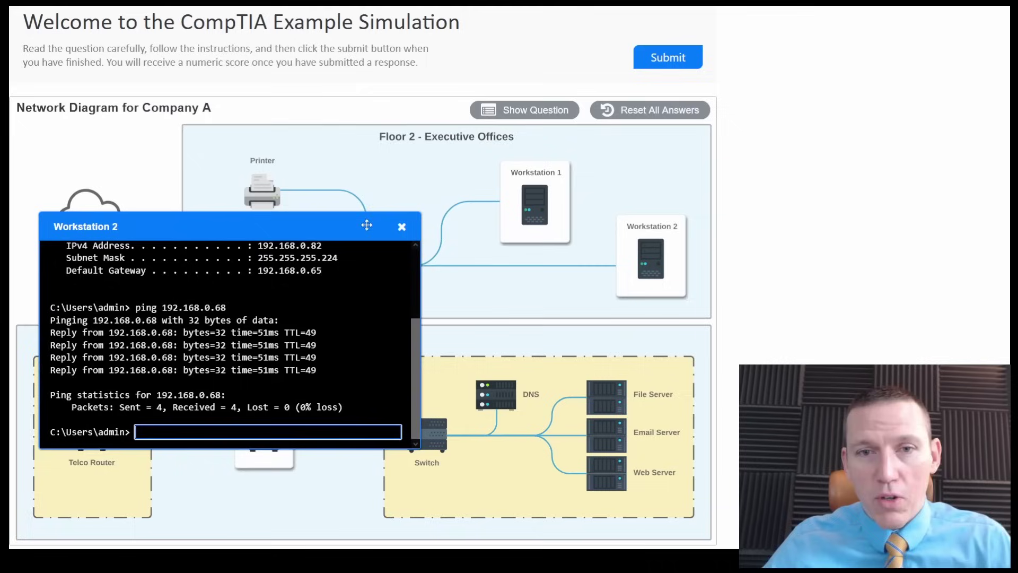
Close Workstation 2's console and view the router's eth1–eth3 interface addresses.
click(402, 228)
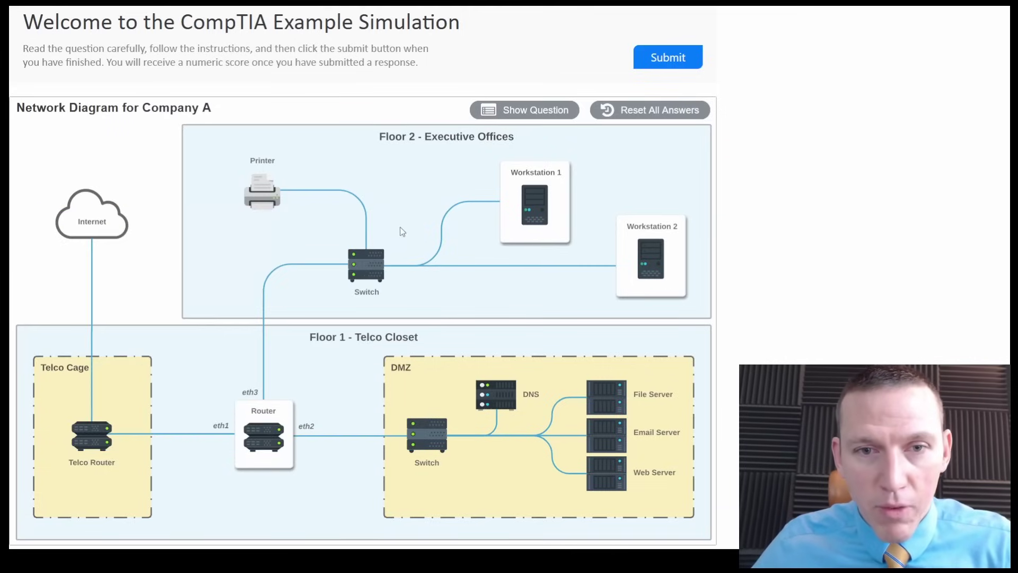
click(278, 430)
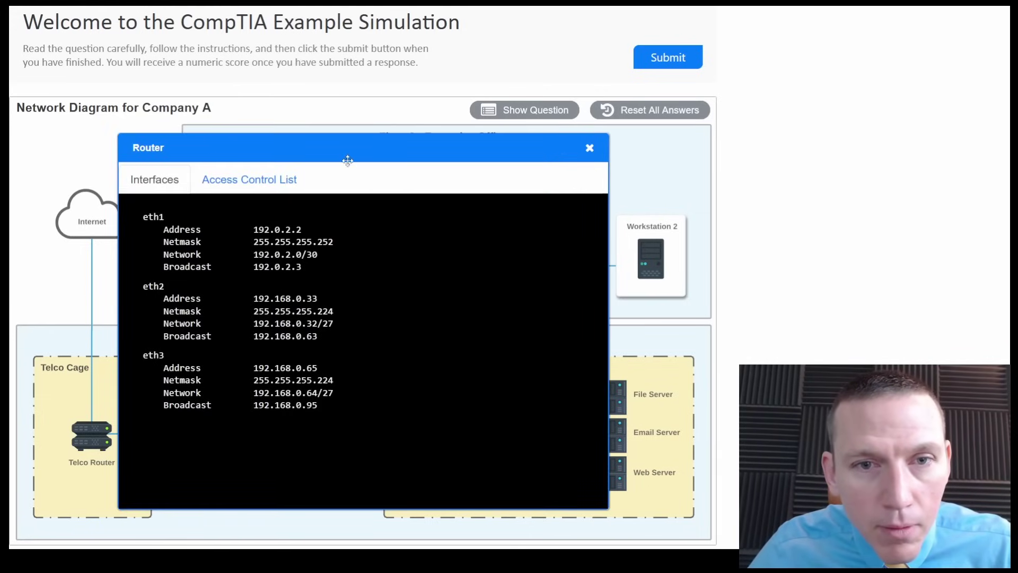
drag(346, 155, 296, 139)
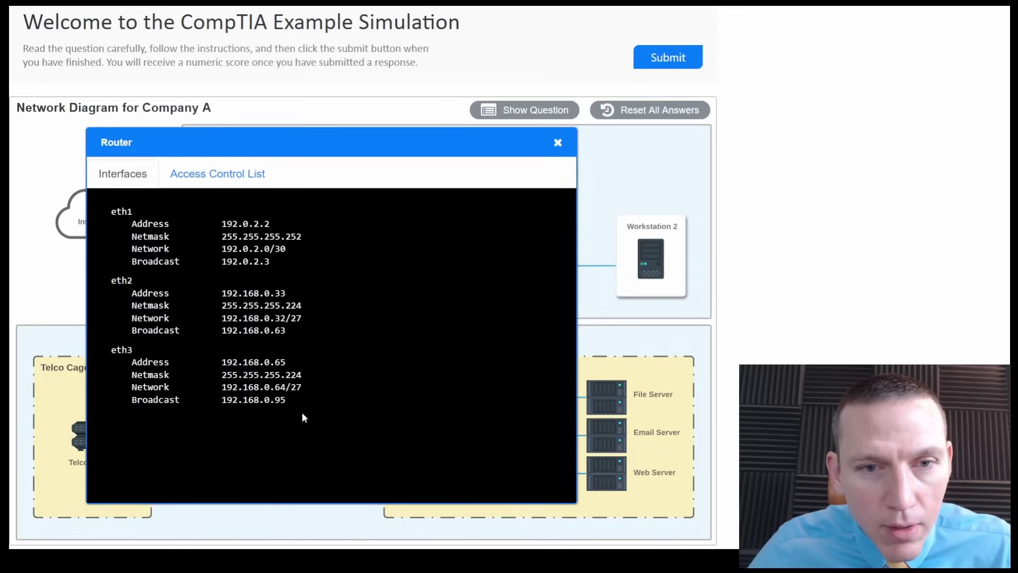
Close the router details and recheck Workstation 2's ipconfig, showing 192.168.0.82.
click(558, 142)
click(651, 258)
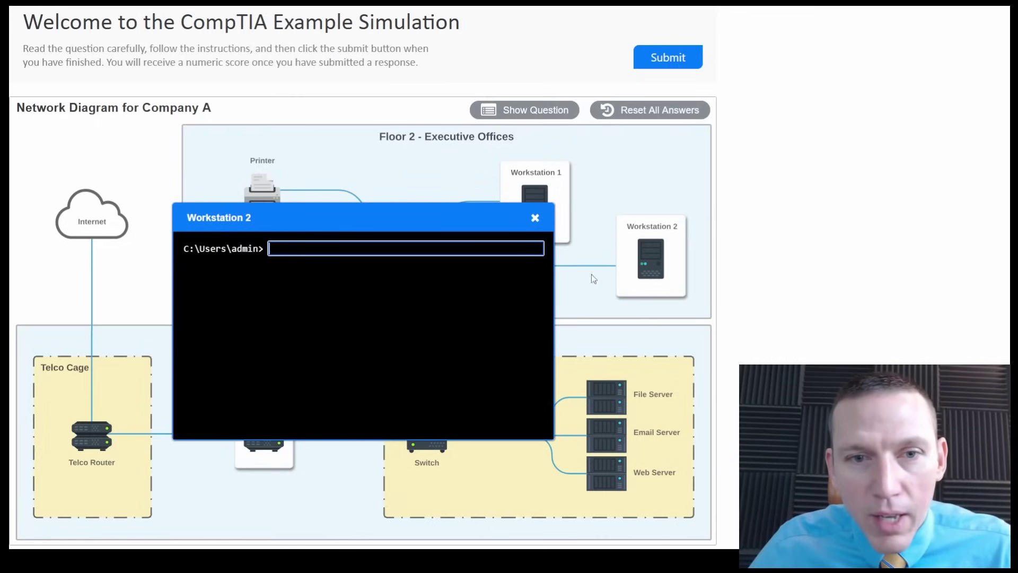
text(ipconf)
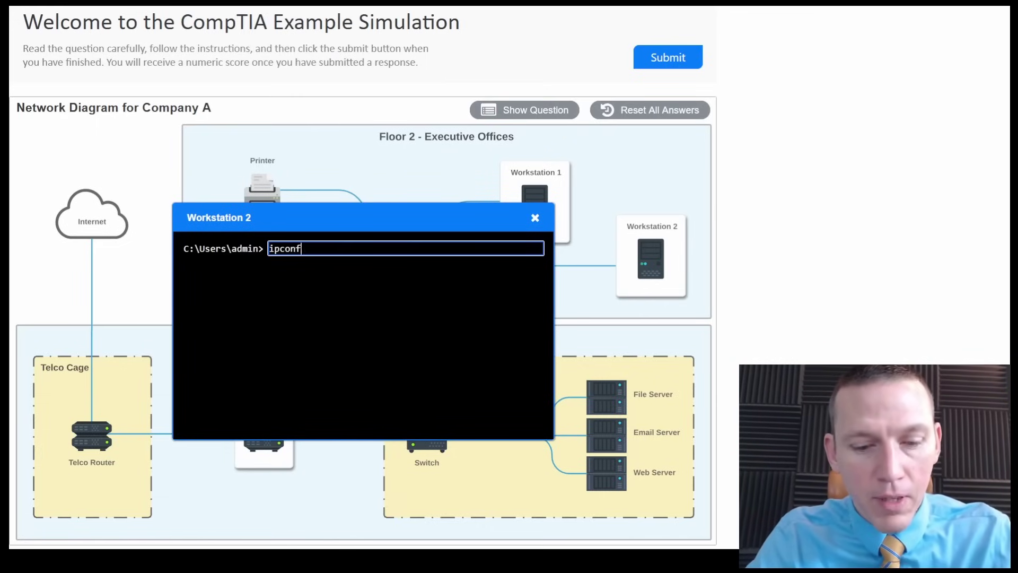
text(ig)
key(Return)
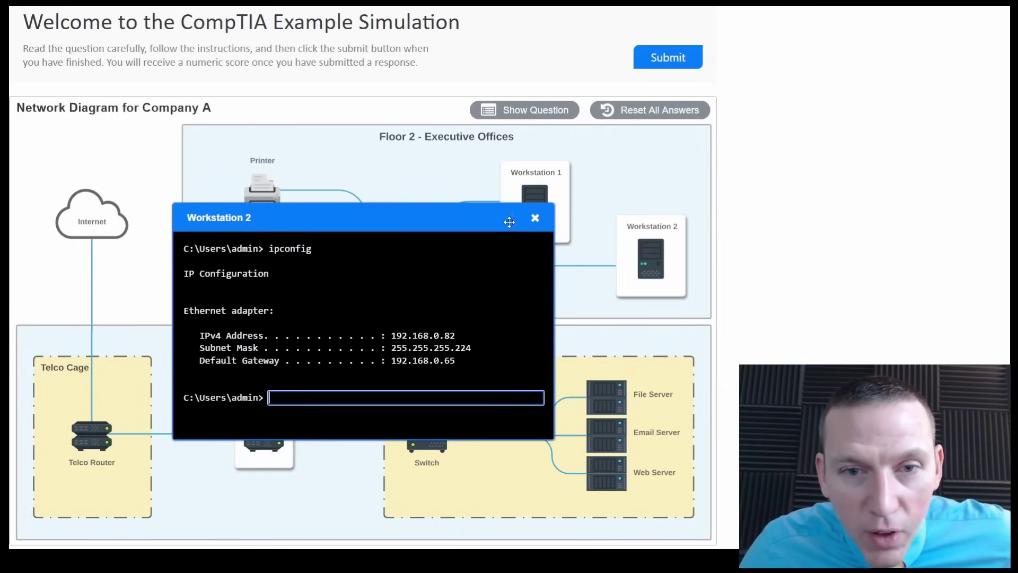
click(536, 218)
Recheck Workstation 1's ipconfig, showing 192.168.0.68, and close its console.
click(535, 196)
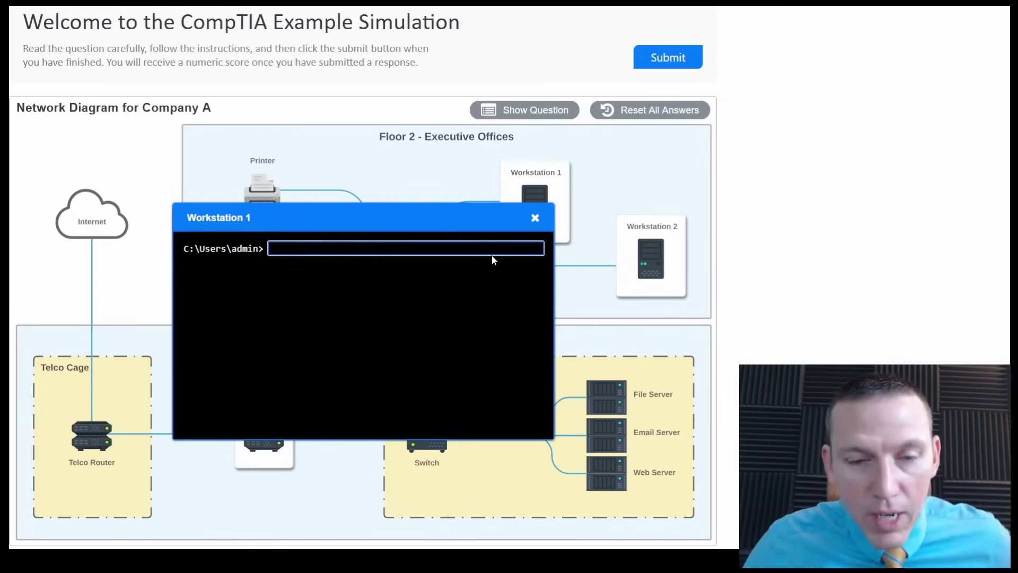
text(ipconfig)
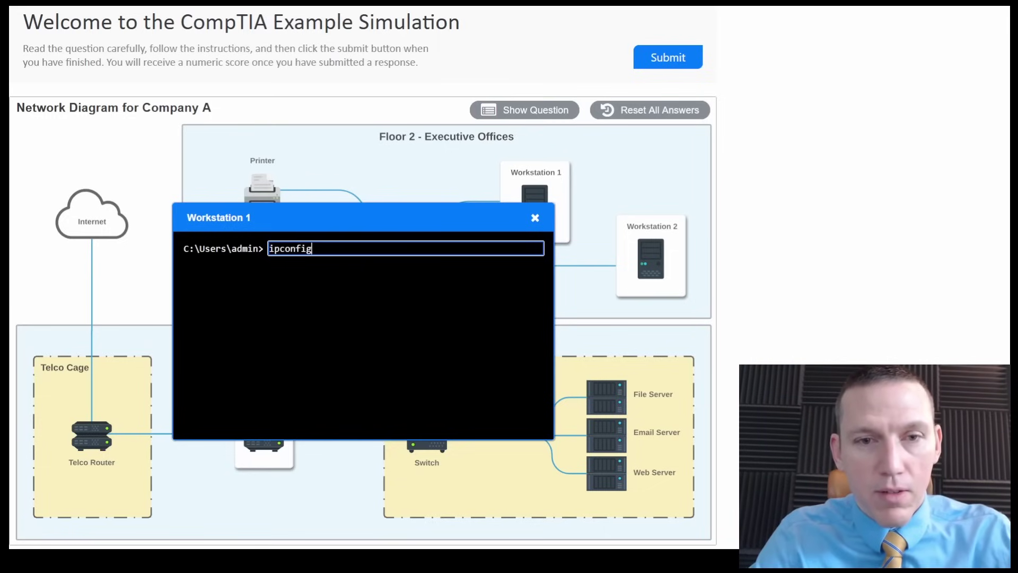
key(Return)
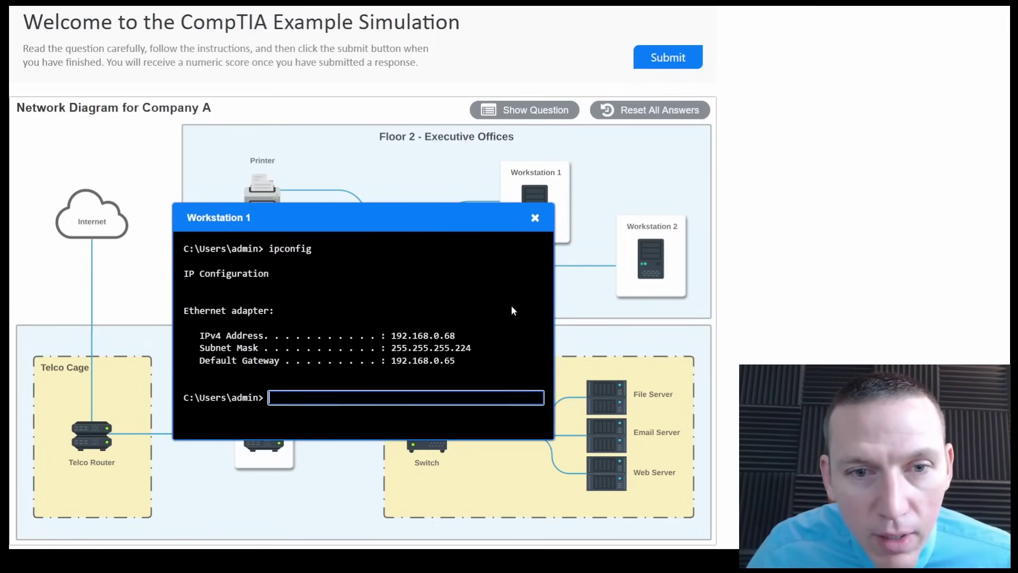
click(535, 217)
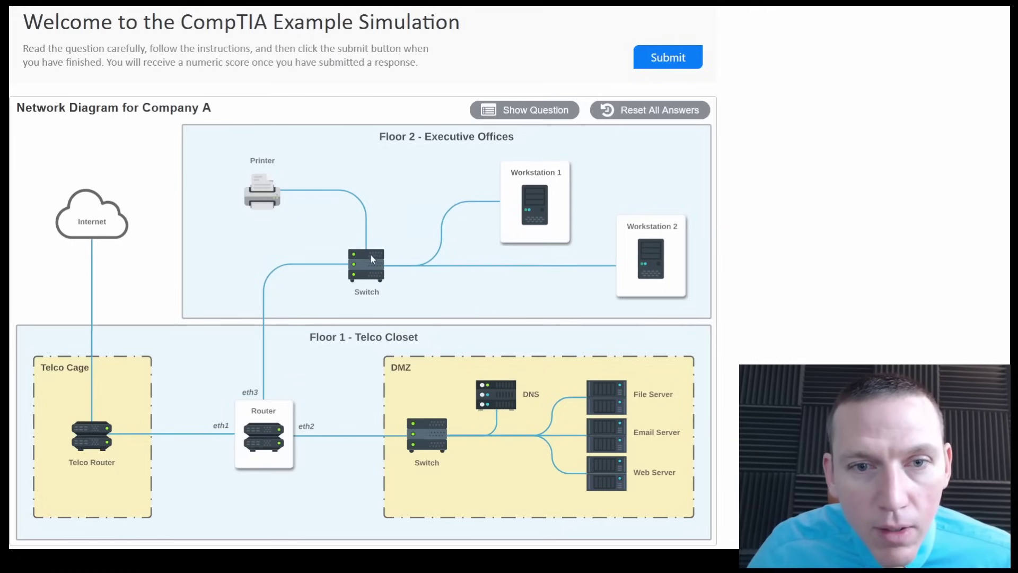
click(268, 435)
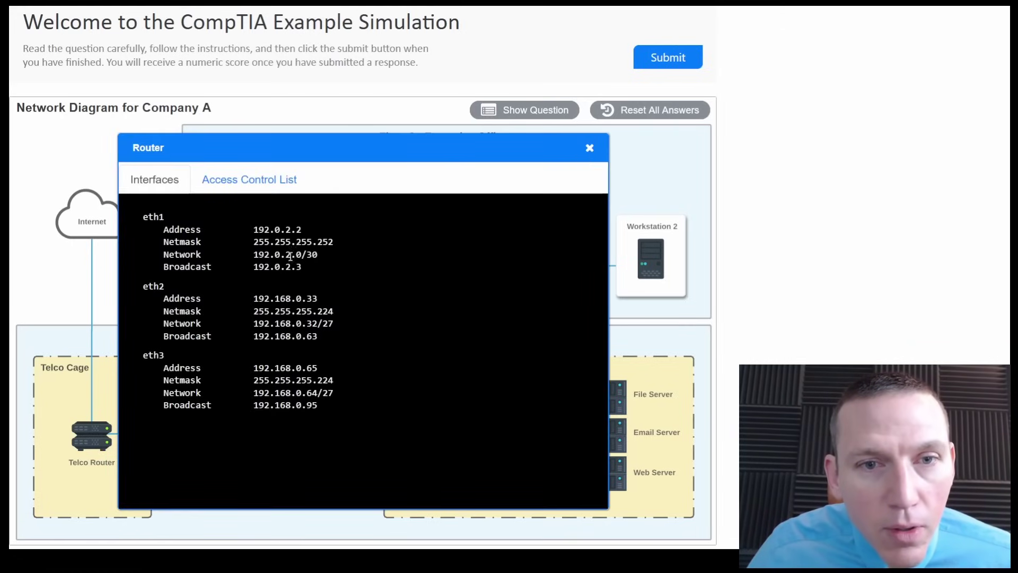
drag(345, 150, 419, 114)
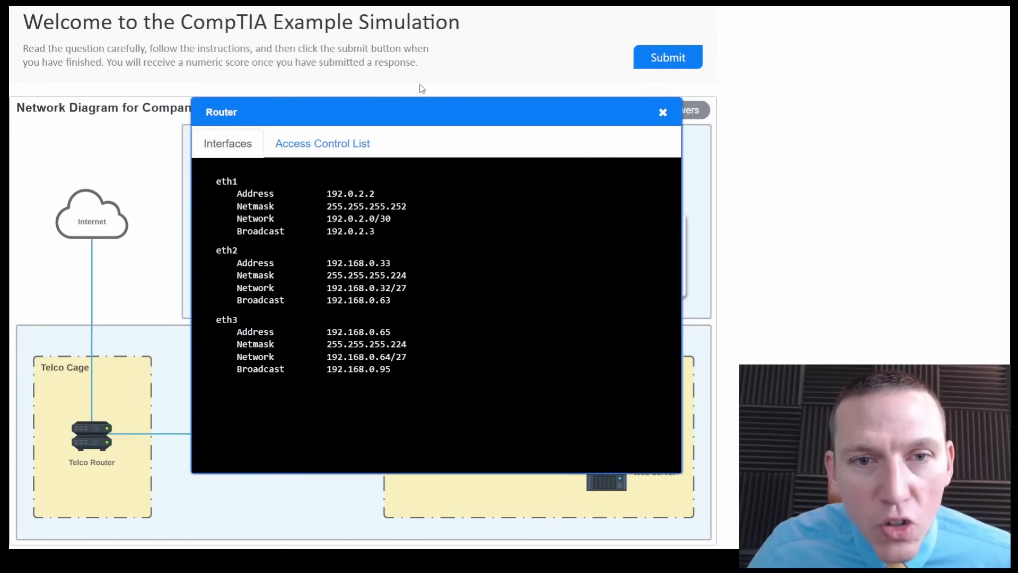
click(333, 144)
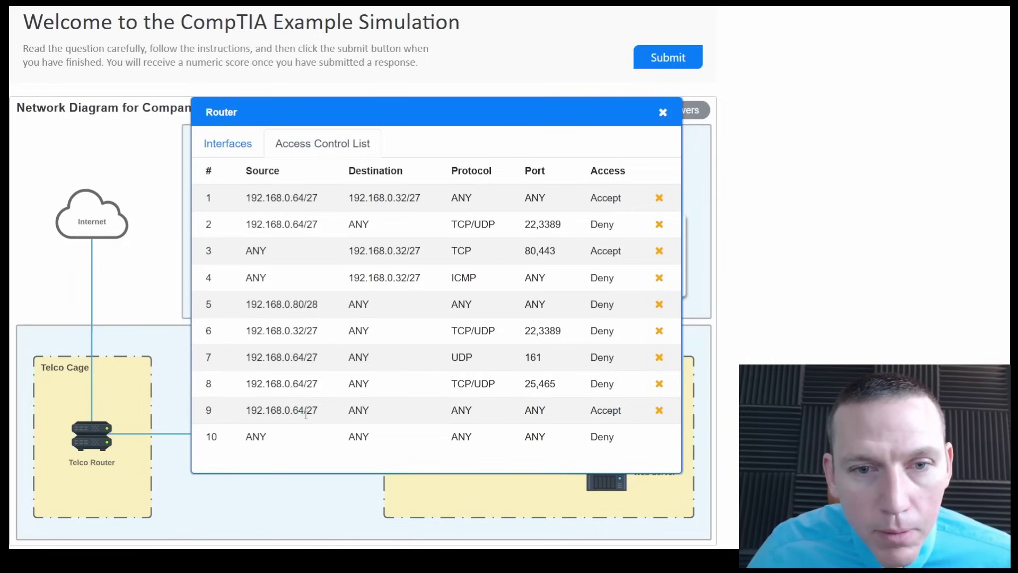
drag(293, 411, 335, 422)
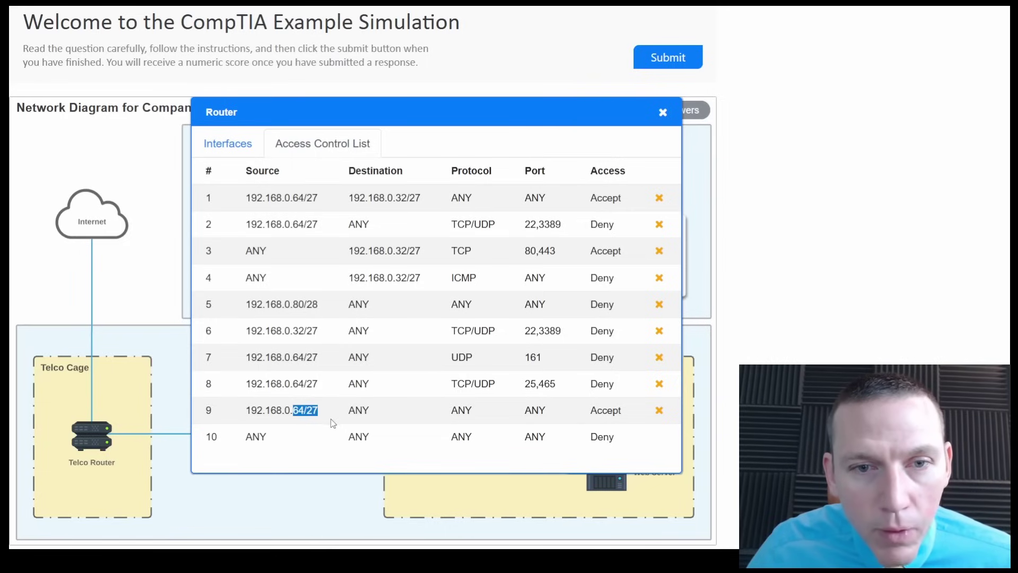
click(331, 423)
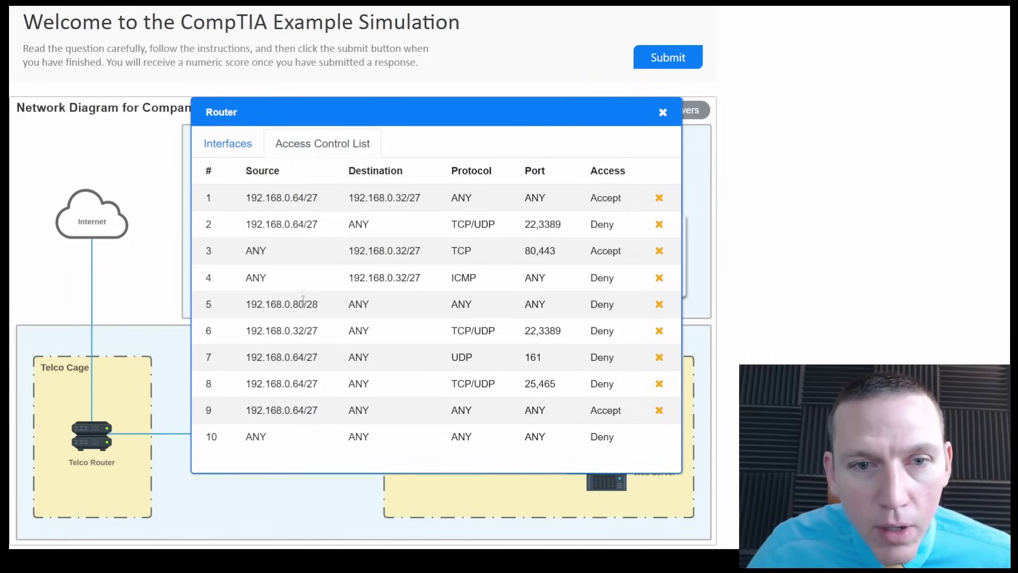
Close the router ACL and try ipconfig on Workstation 2, mistyped as 'piipconfig'.
click(662, 112)
click(625, 252)
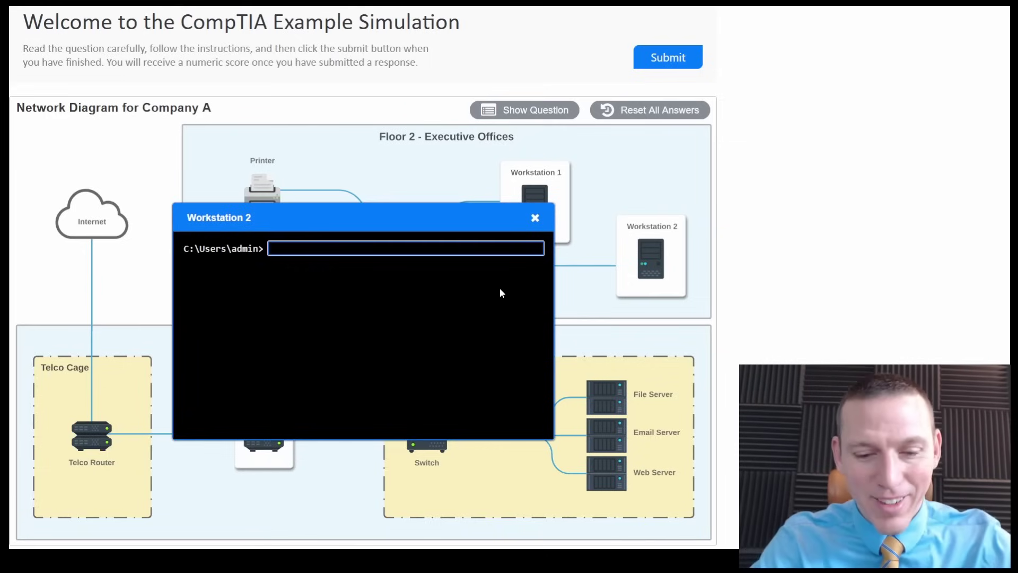
text(pi)
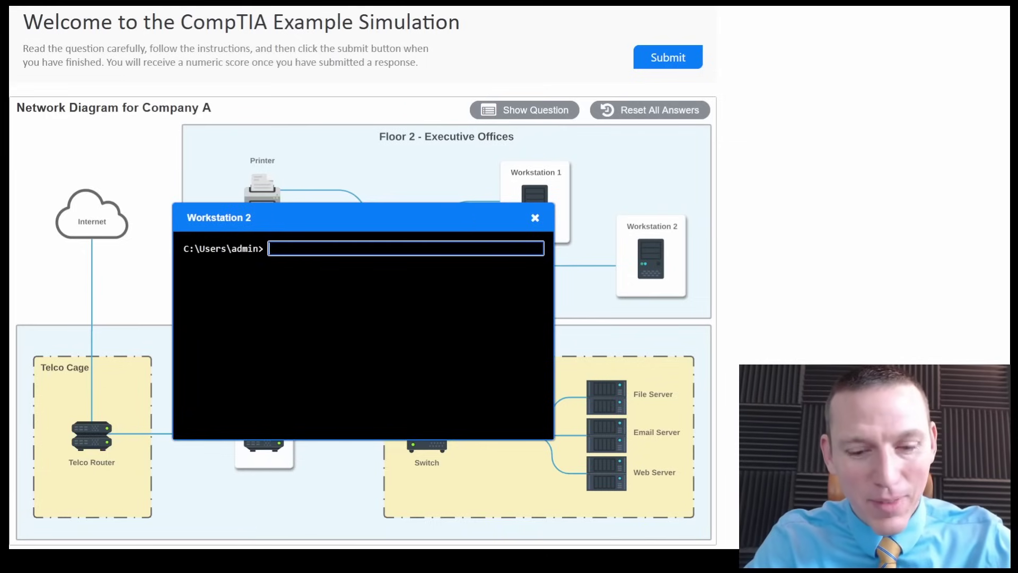
text(ipconfig)
key(Return)
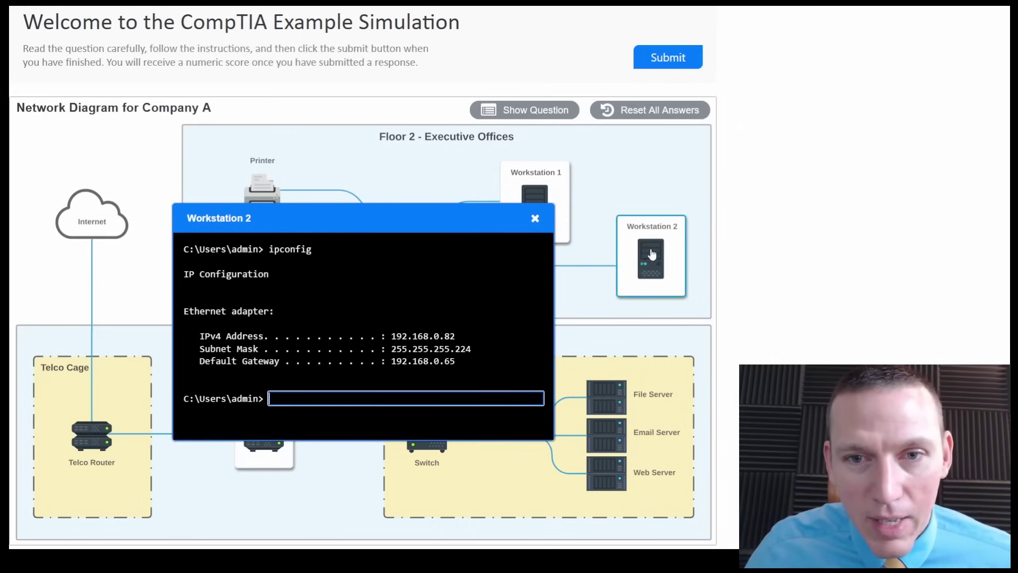
click(535, 219)
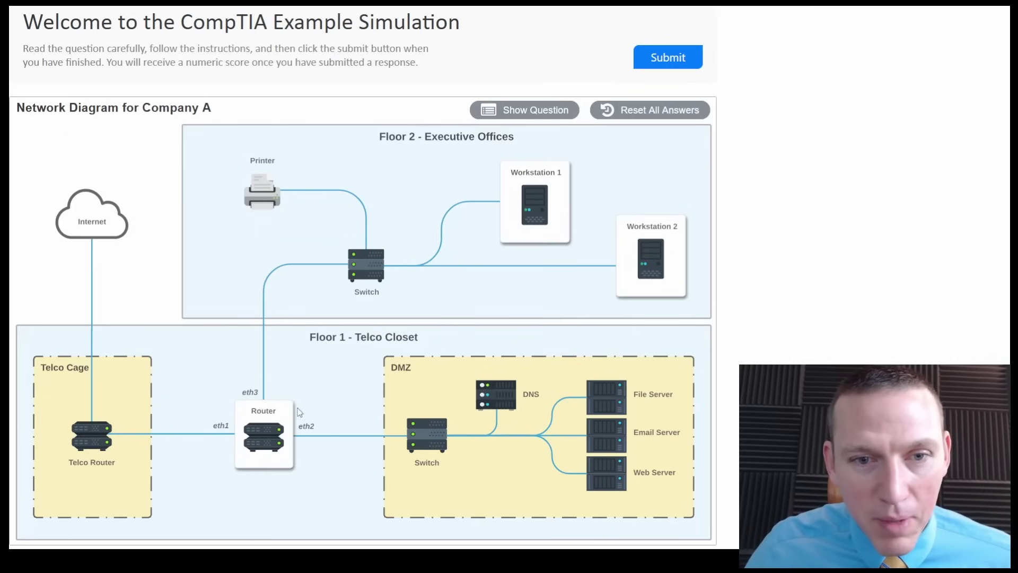
Briefly reopen the router's ACL and Workstation 1's console, closing both again.
click(288, 420)
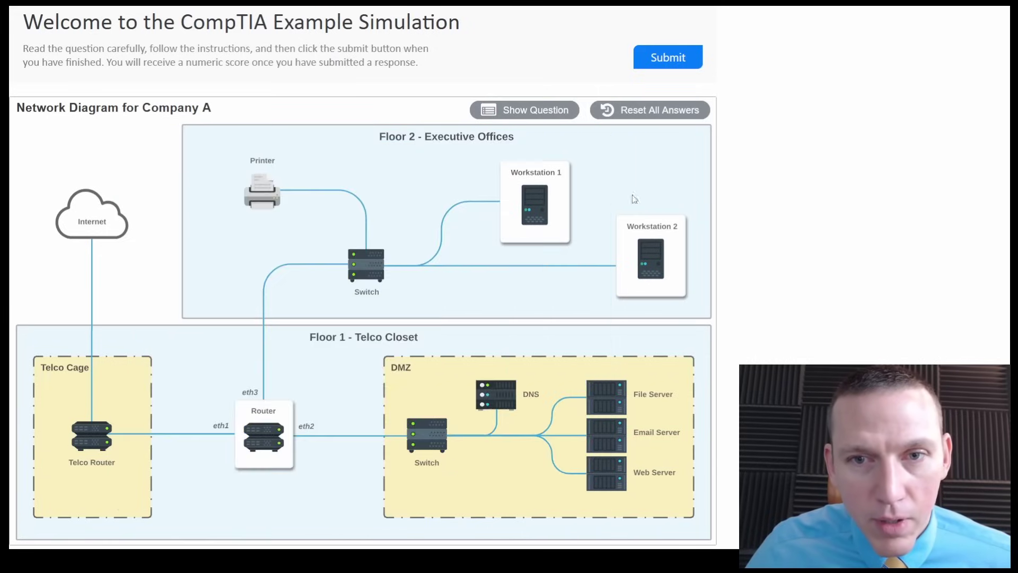
click(590, 147)
click(540, 200)
click(535, 218)
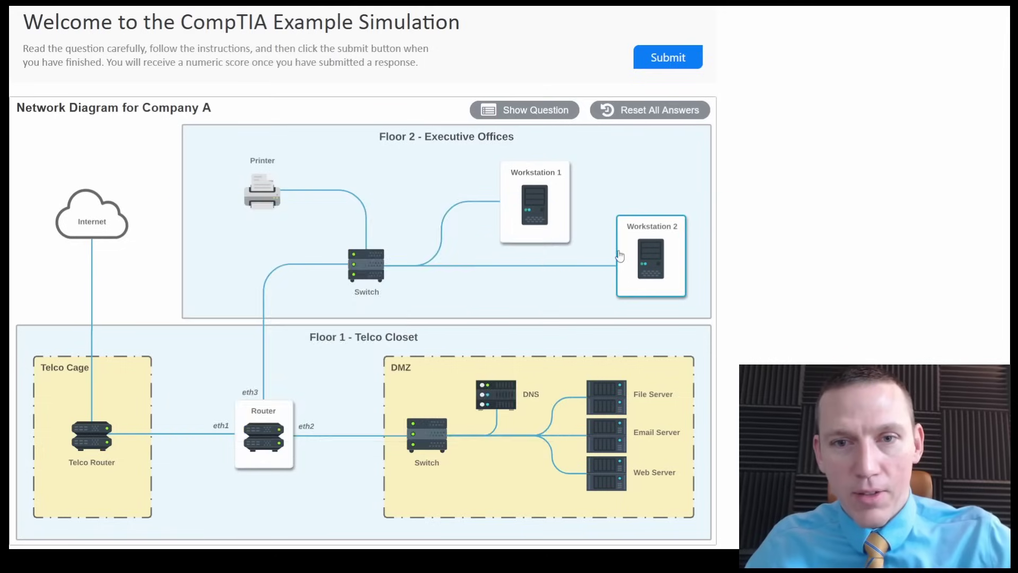
Run ipconfig on Workstation 2 after an 'ipconig' typo, showing 192.168.0.82 and gateway 192.168.0.65.
click(620, 295)
text(ipconig)
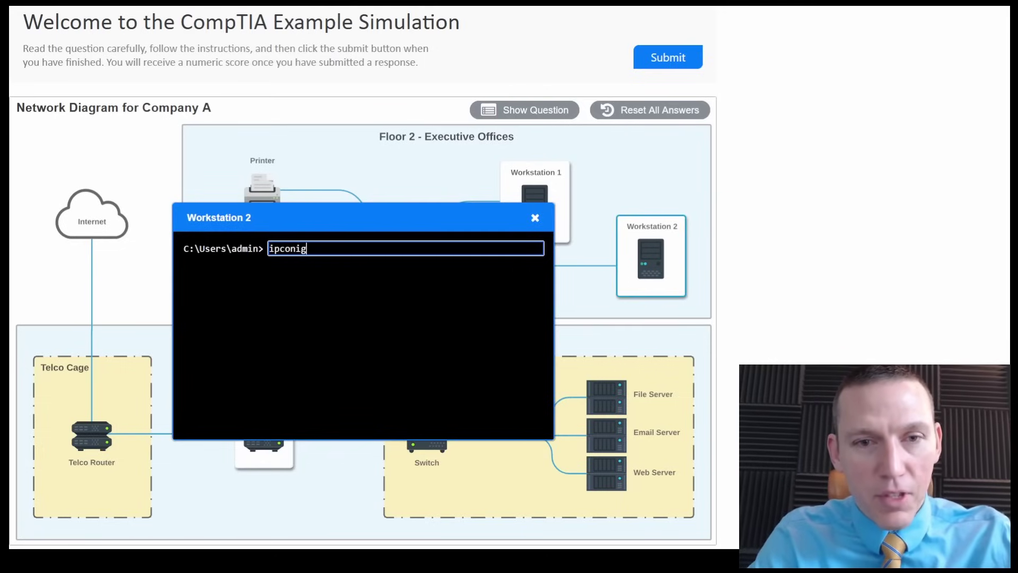
key(Return)
text(i)
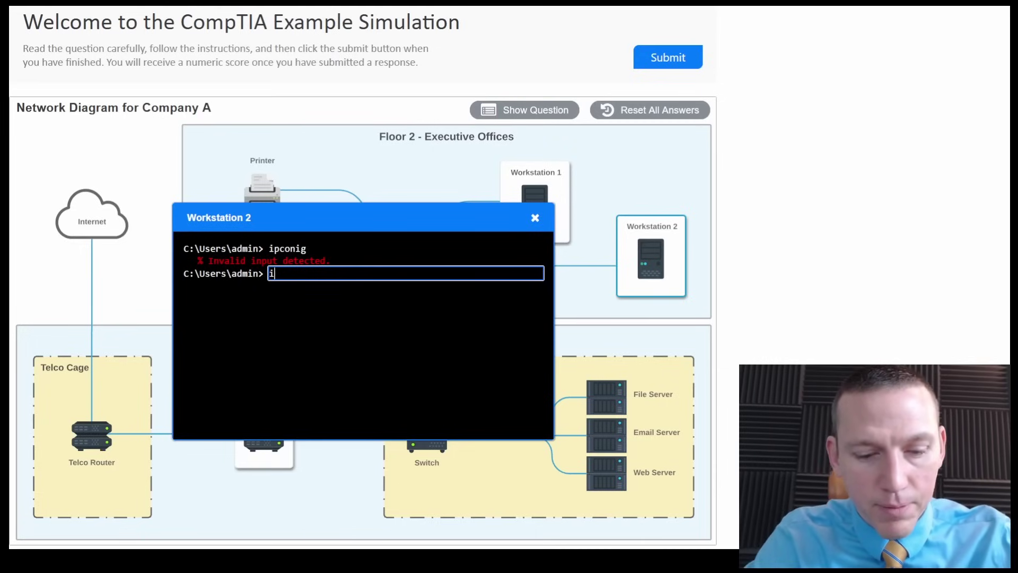
text(pconfig)
key(Return)
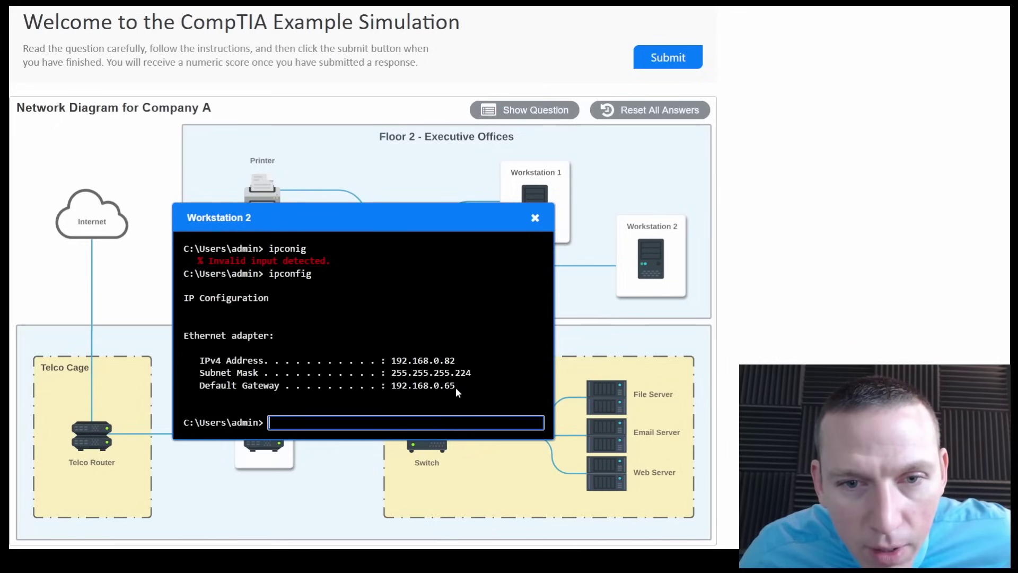
click(536, 221)
Review rule 3's destination and the router's interface addresses, then return to the ACL rules.
click(272, 424)
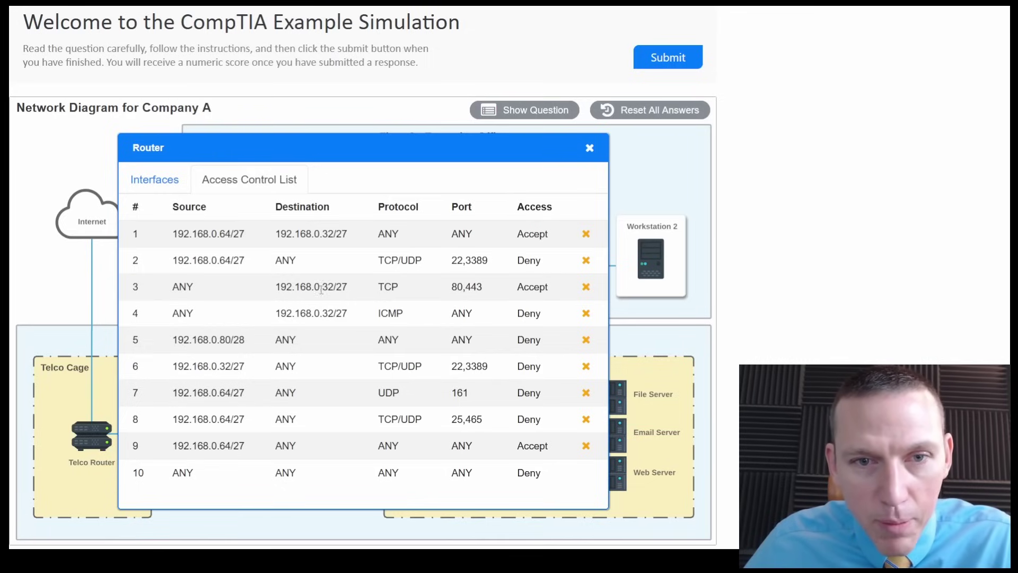
drag(305, 290, 358, 291)
click(359, 291)
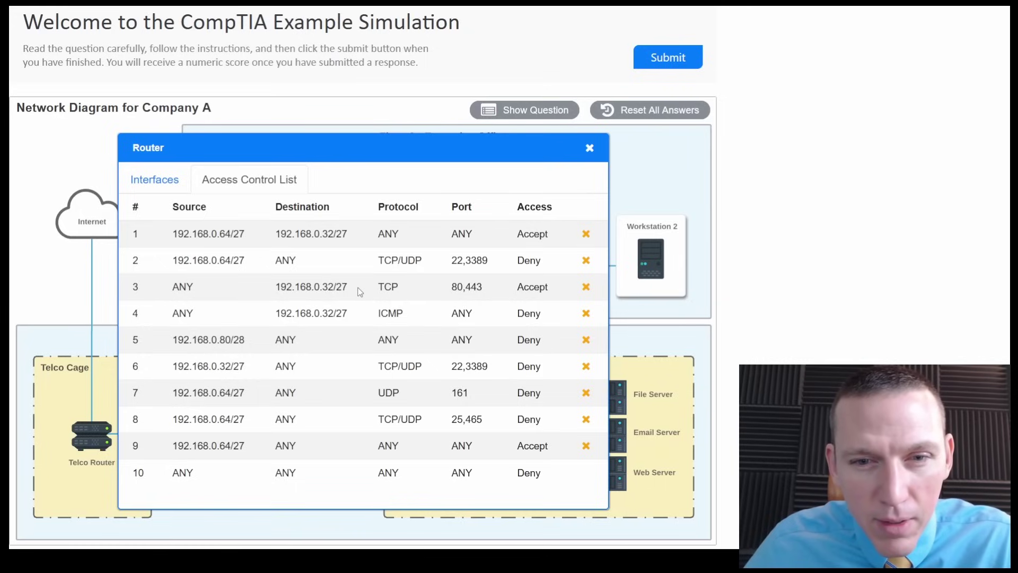
click(160, 182)
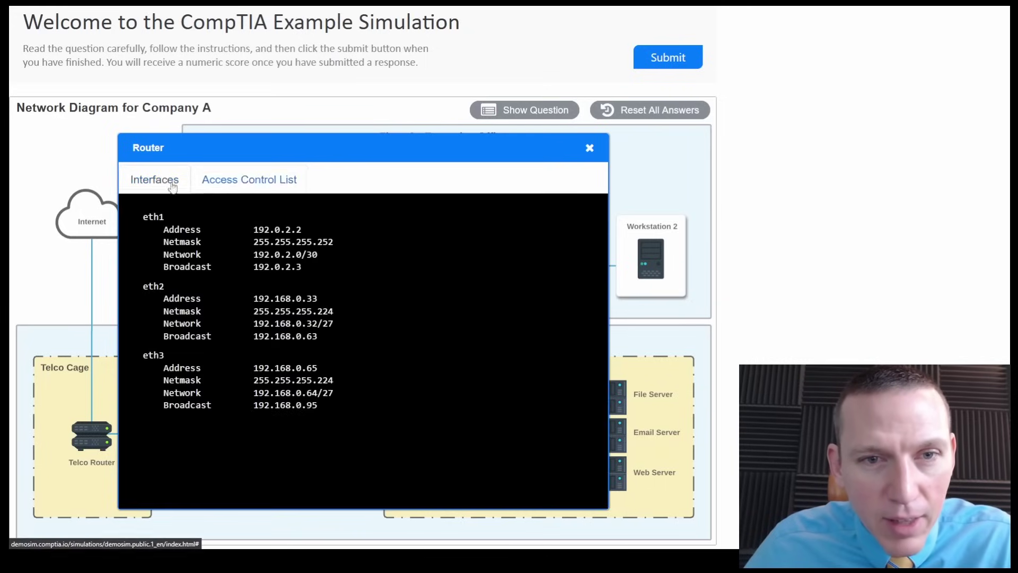
click(257, 184)
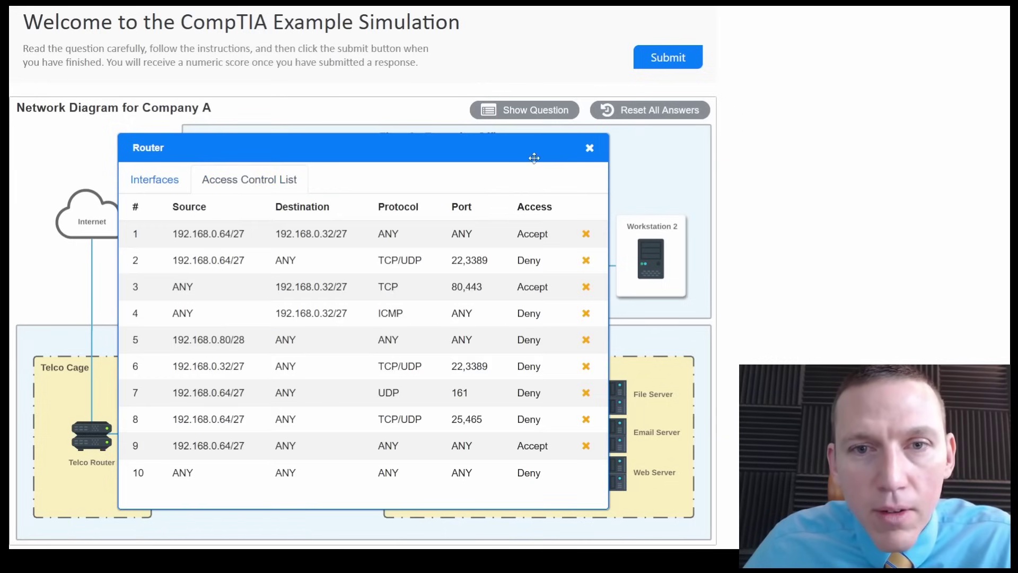
drag(530, 148, 509, 120)
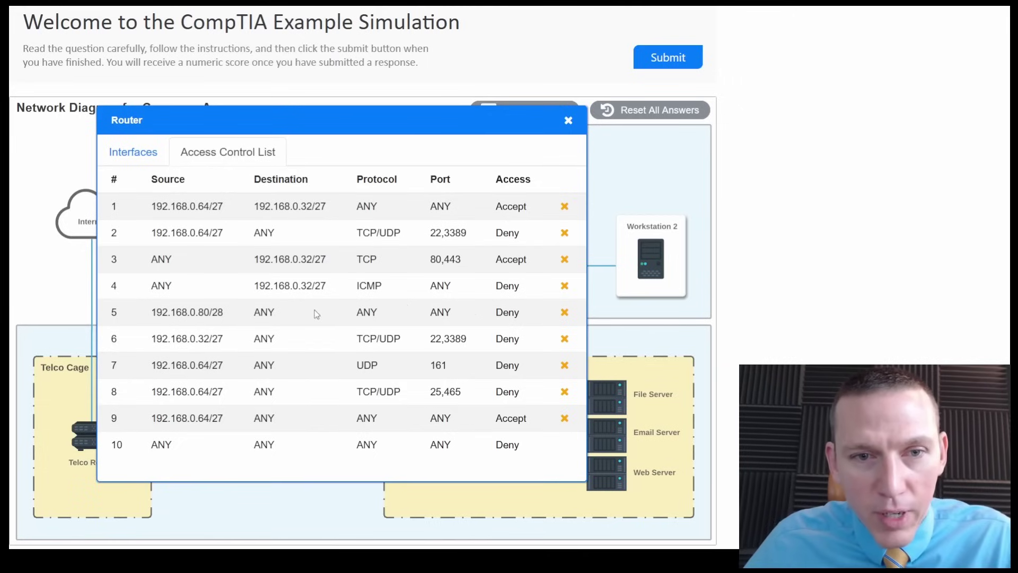
Check rule 5's 192.168.0.80/28 source and ANY destination, then delete the rule.
drag(254, 313, 533, 315)
click(266, 310)
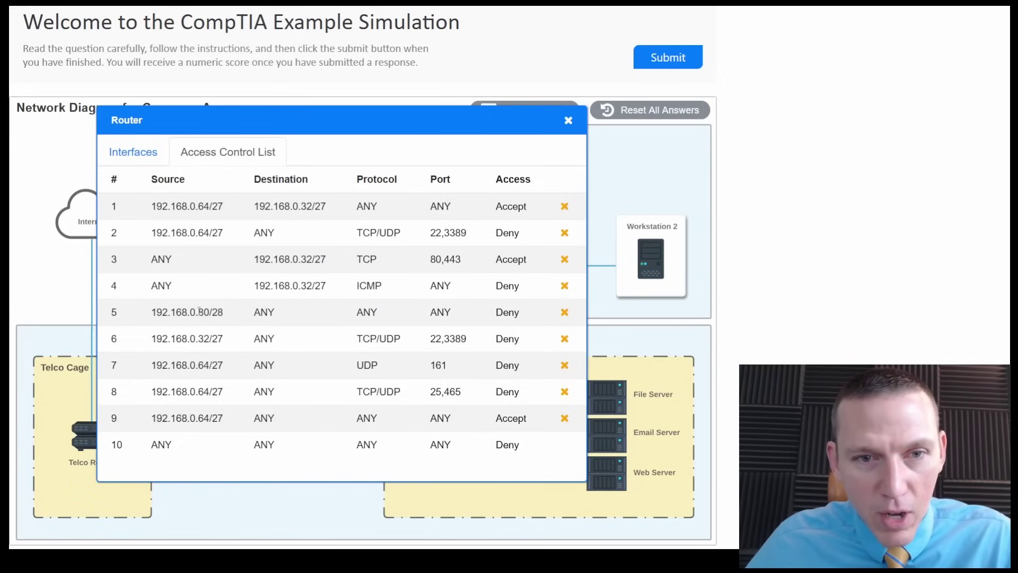
drag(200, 312, 248, 313)
click(230, 313)
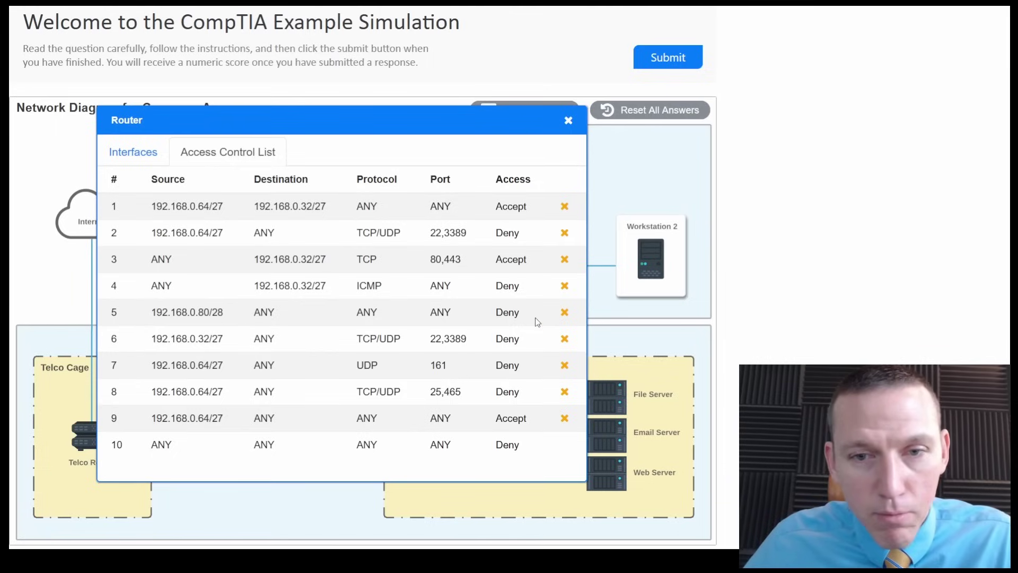
click(564, 313)
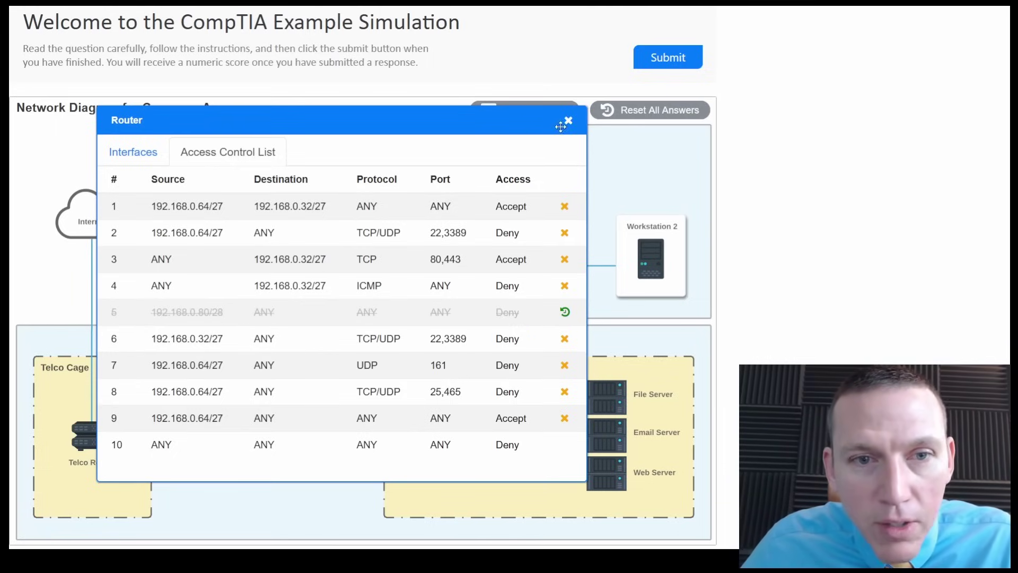
drag(294, 132, 337, 137)
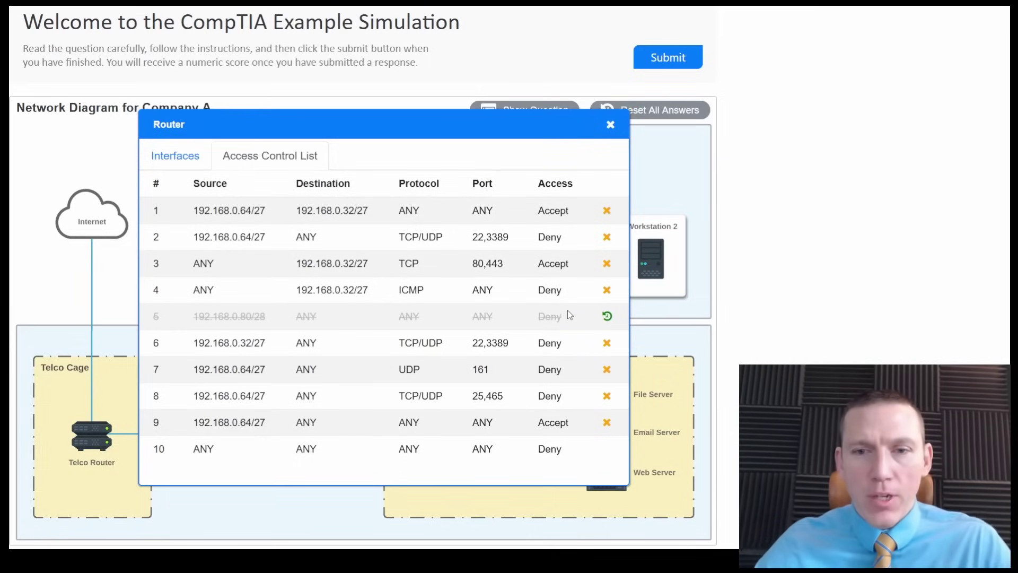
Close the router dialog, show the test question, and bring up Workstation 1's command prompt.
click(610, 125)
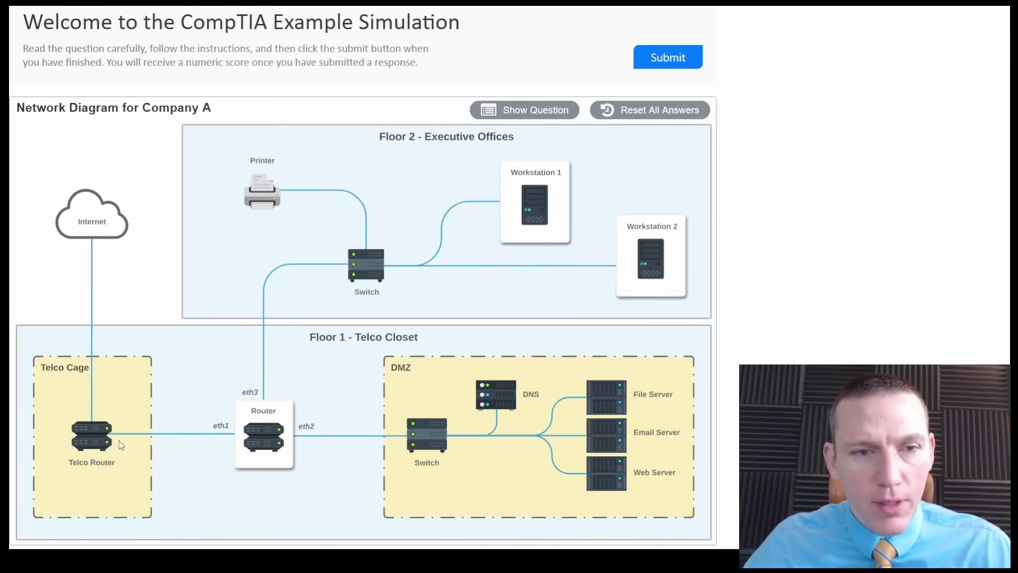
click(258, 422)
click(514, 108)
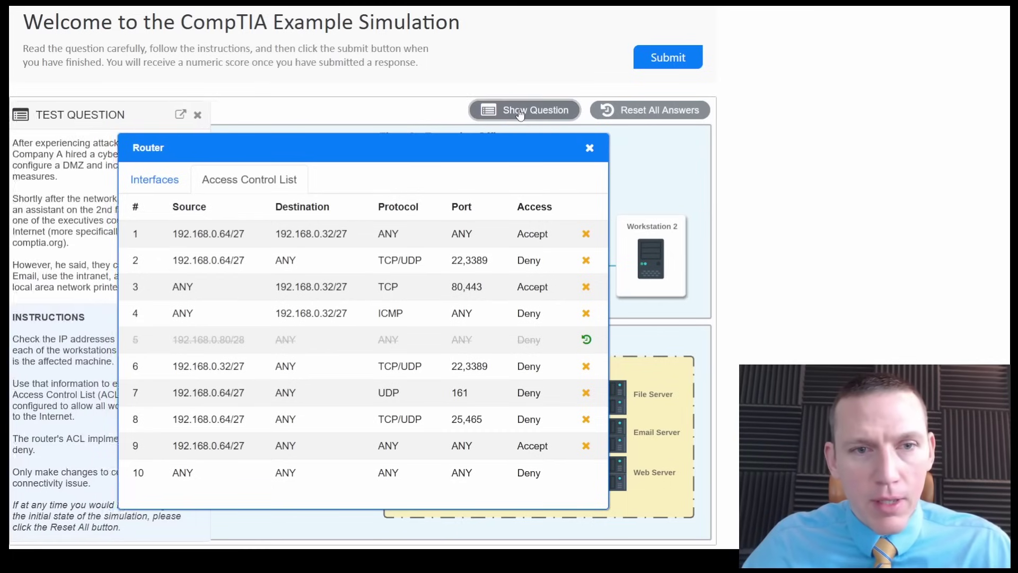
click(590, 148)
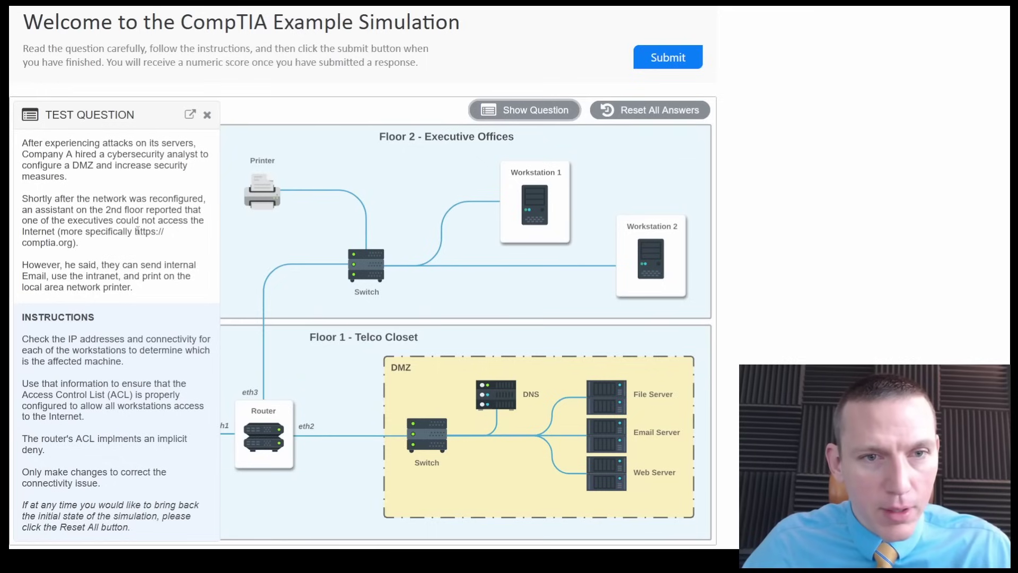
click(533, 225)
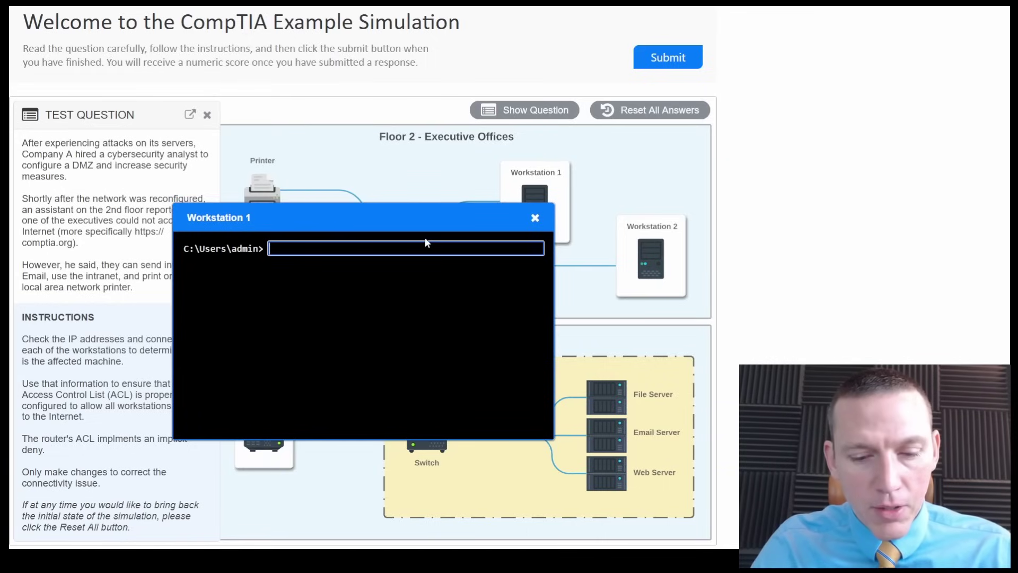
text(ping )
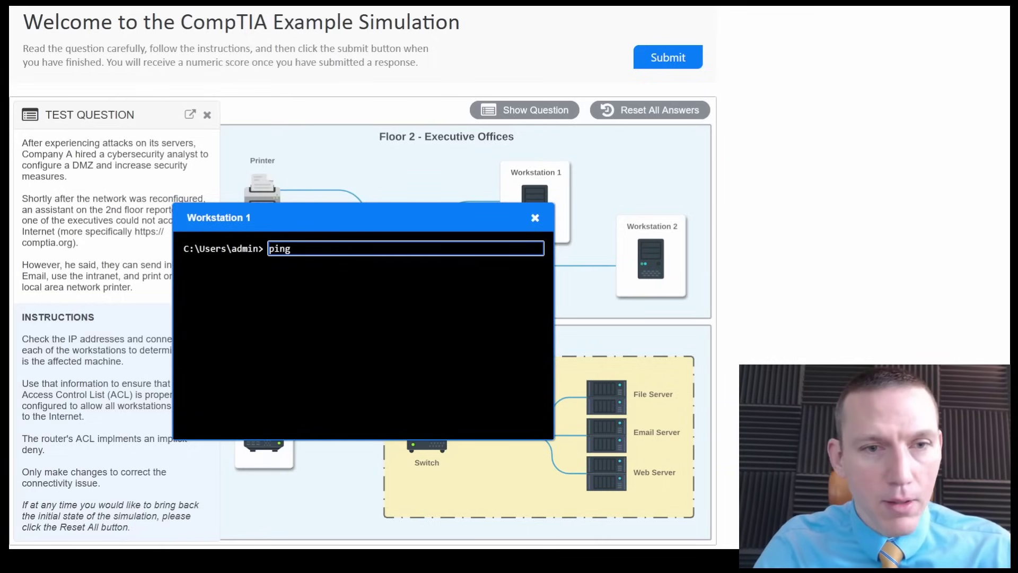
text(htt)
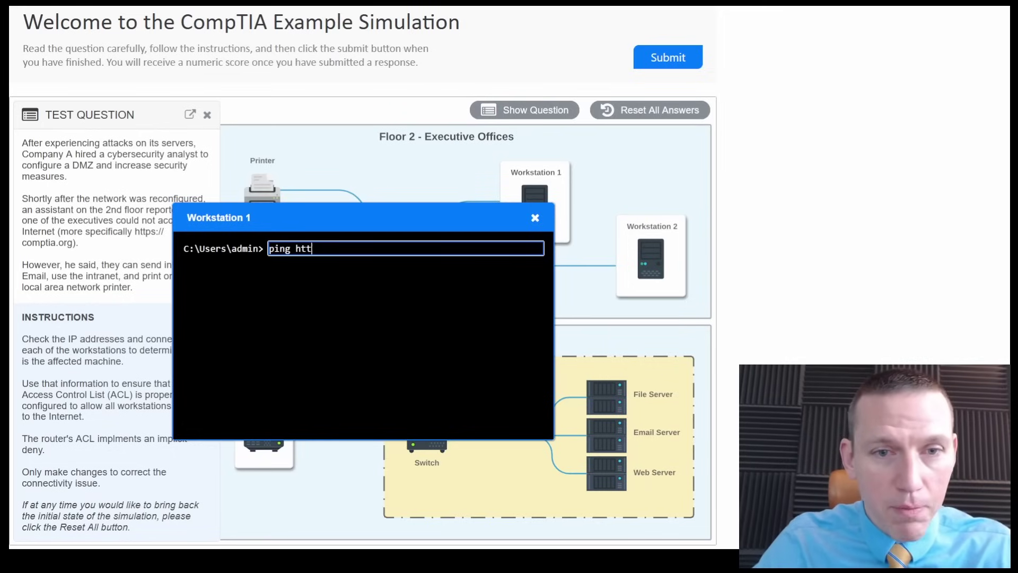
text(ps:/)
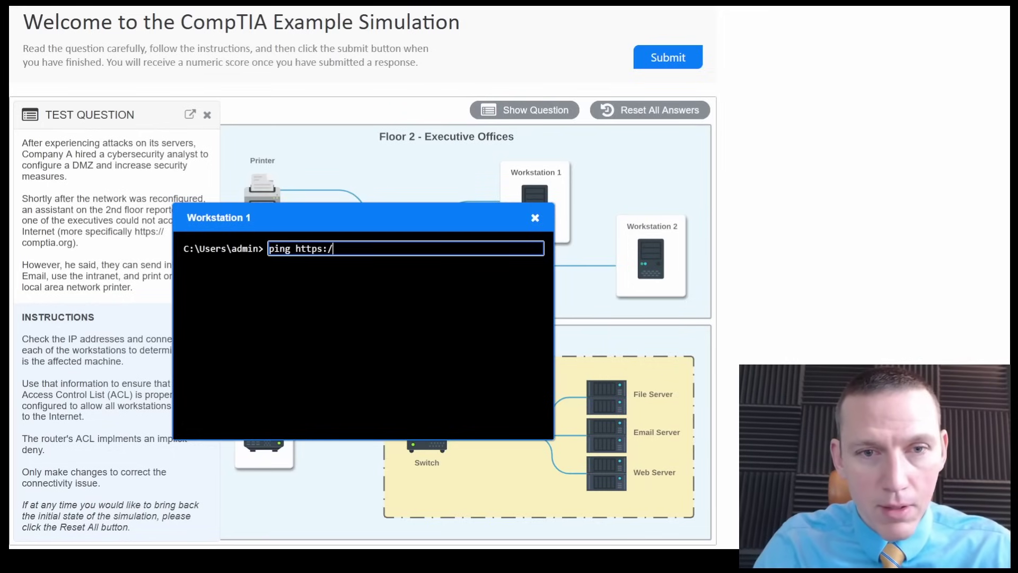
text(/comptia)
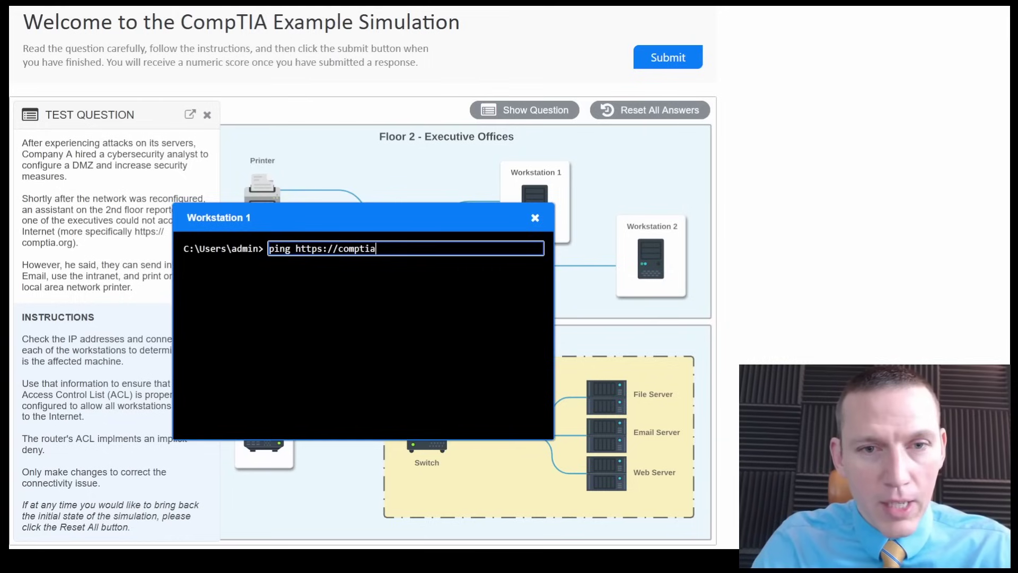
text(.org)
key(Return)
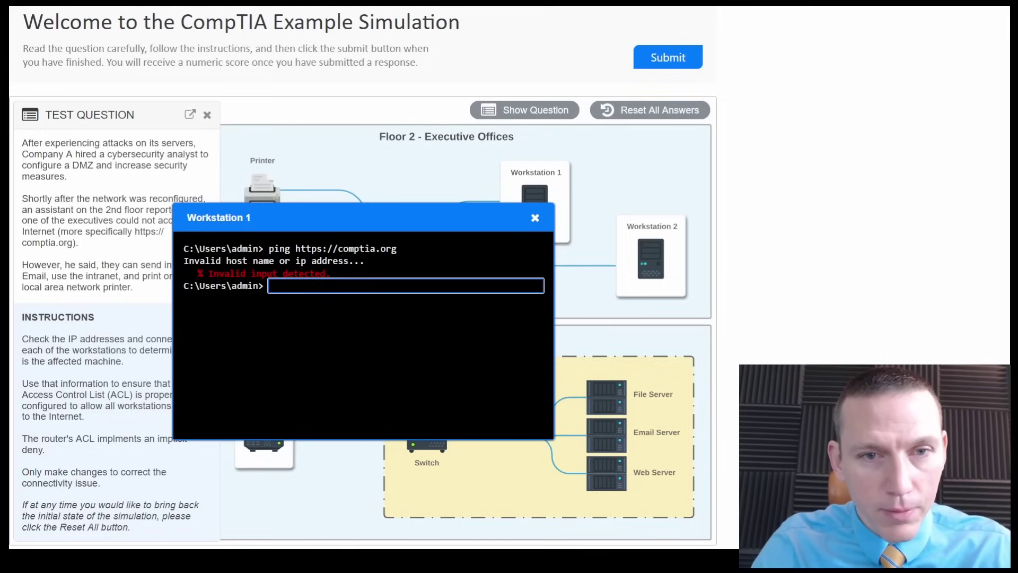
text(p)
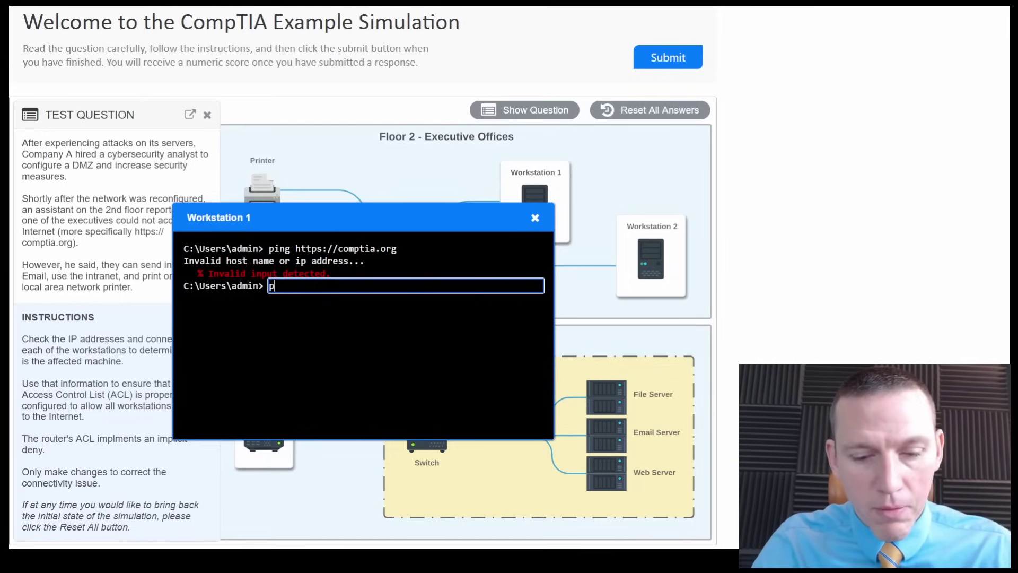
text(ing com)
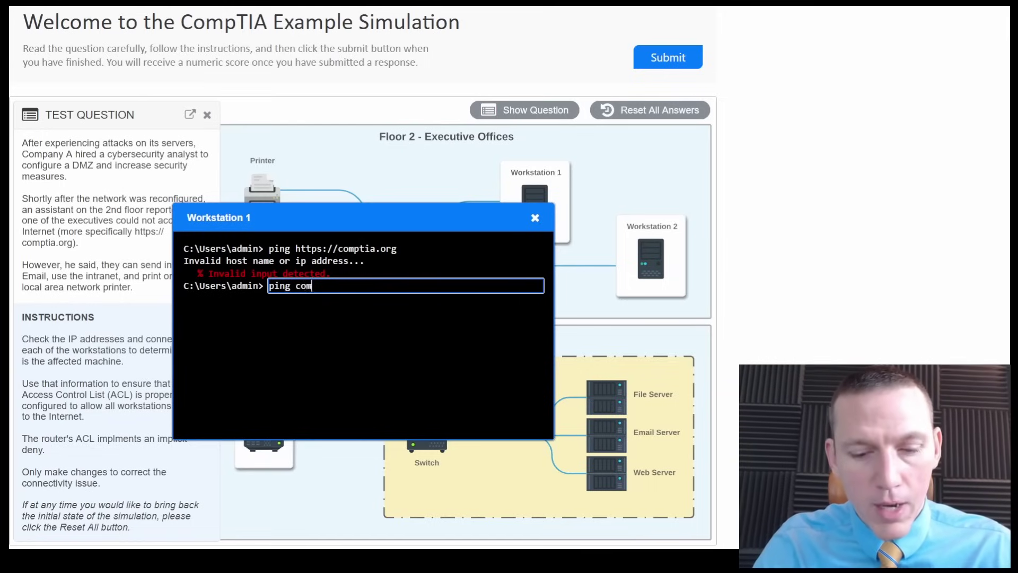
text(ptia.org)
key(Return)
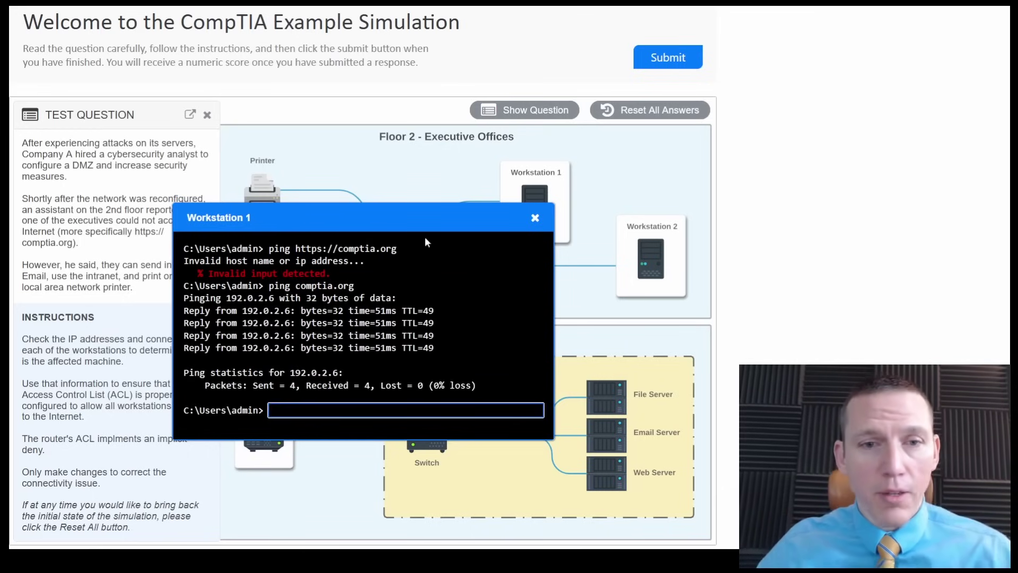
drag(419, 221, 478, 203)
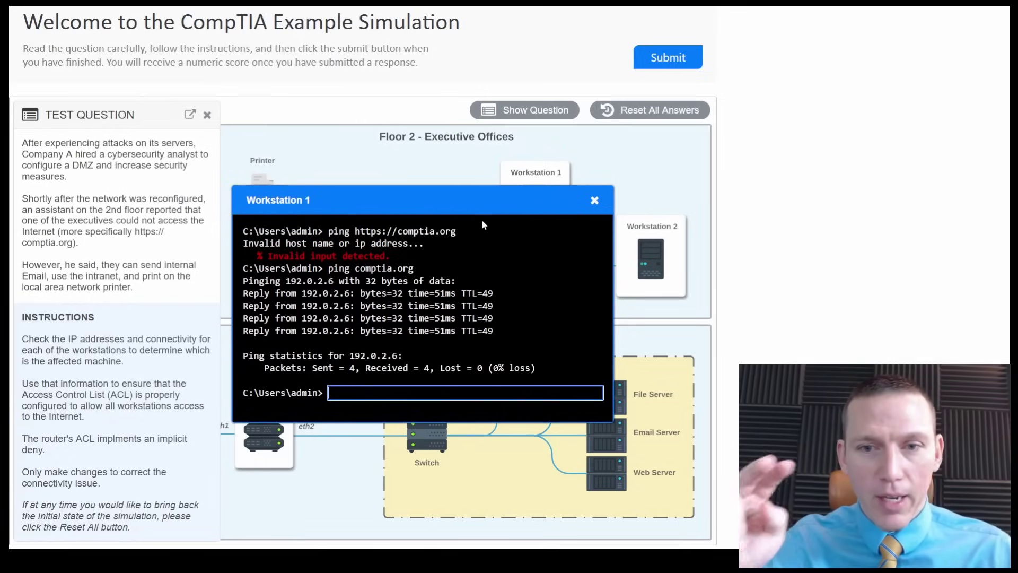
Ping comptia.org twice from Workstation 2, confirming 0% loss, and close its terminal.
click(594, 201)
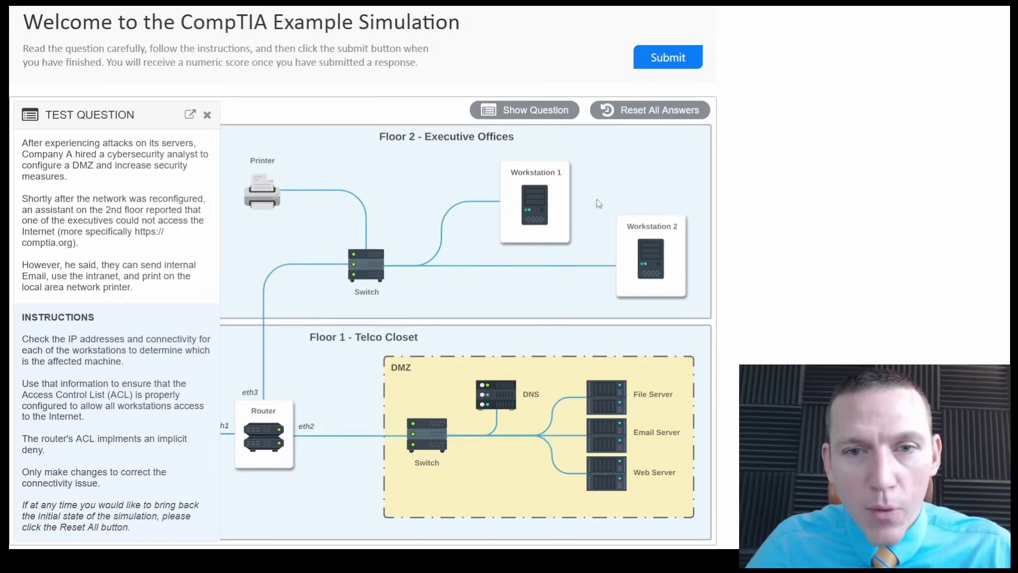
click(652, 258)
text(p)
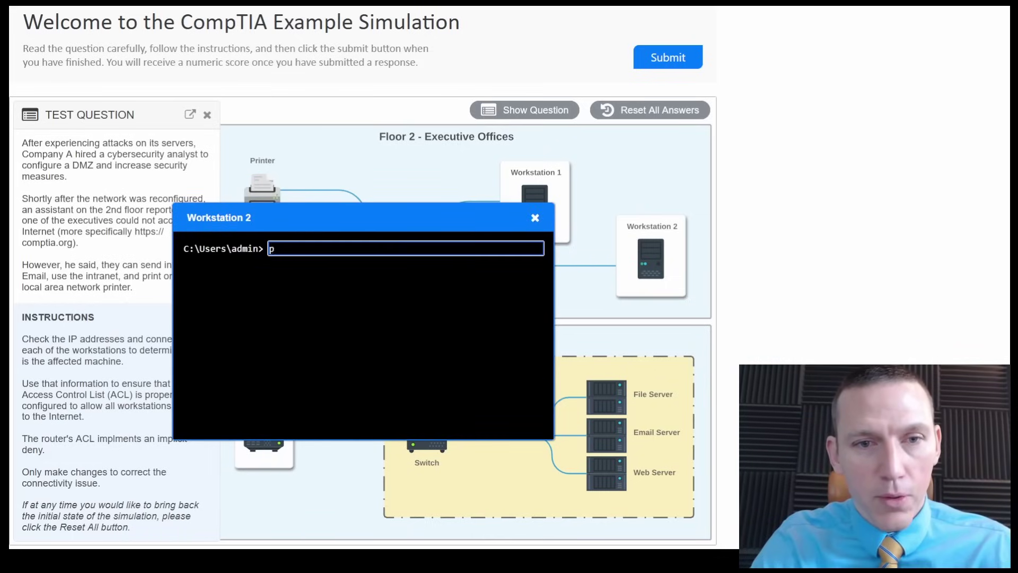
text(ing comptia)
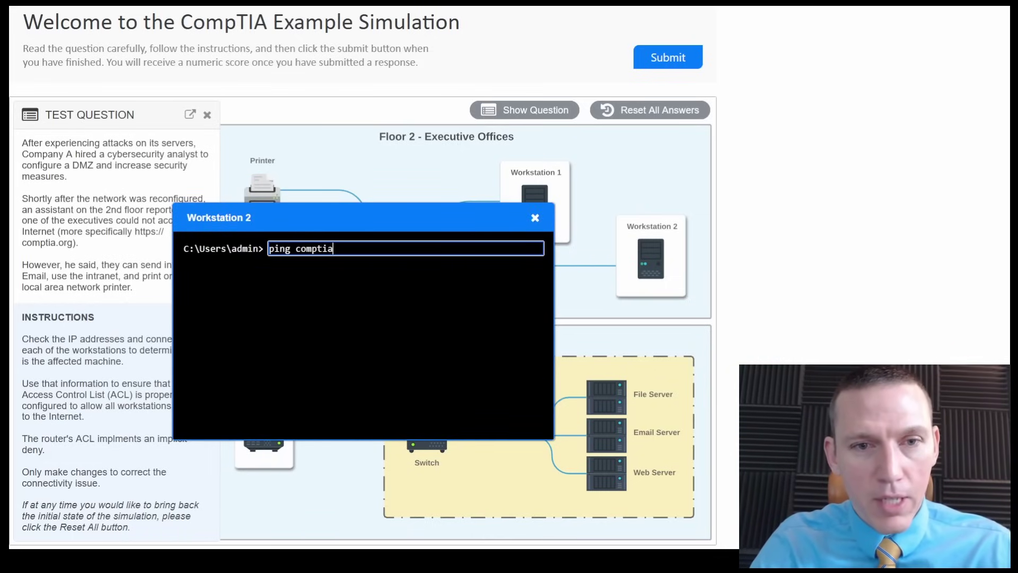
text(.org)
key(Return)
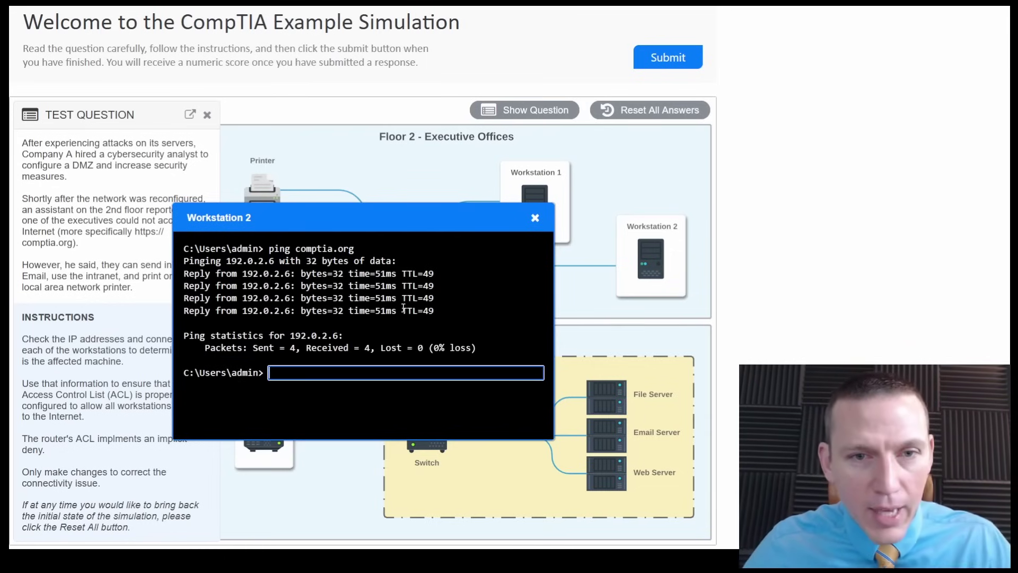
click(535, 217)
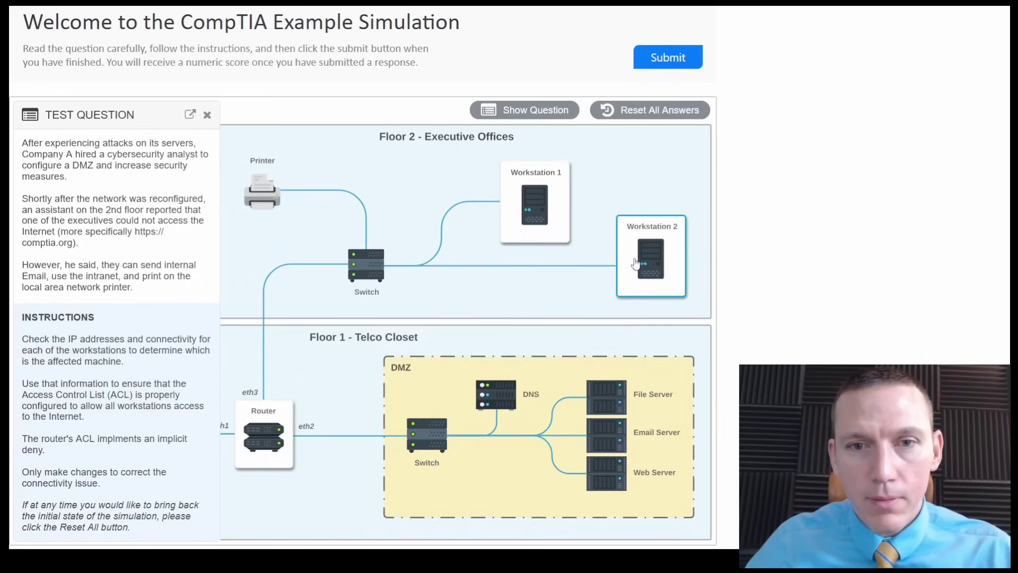
click(639, 263)
text(p)
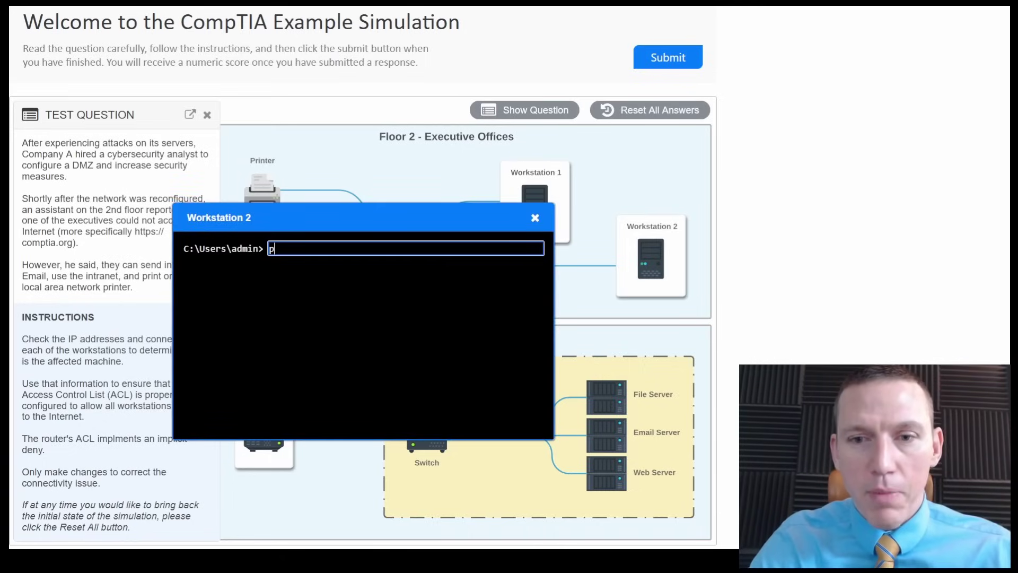
text(ing comptia.org)
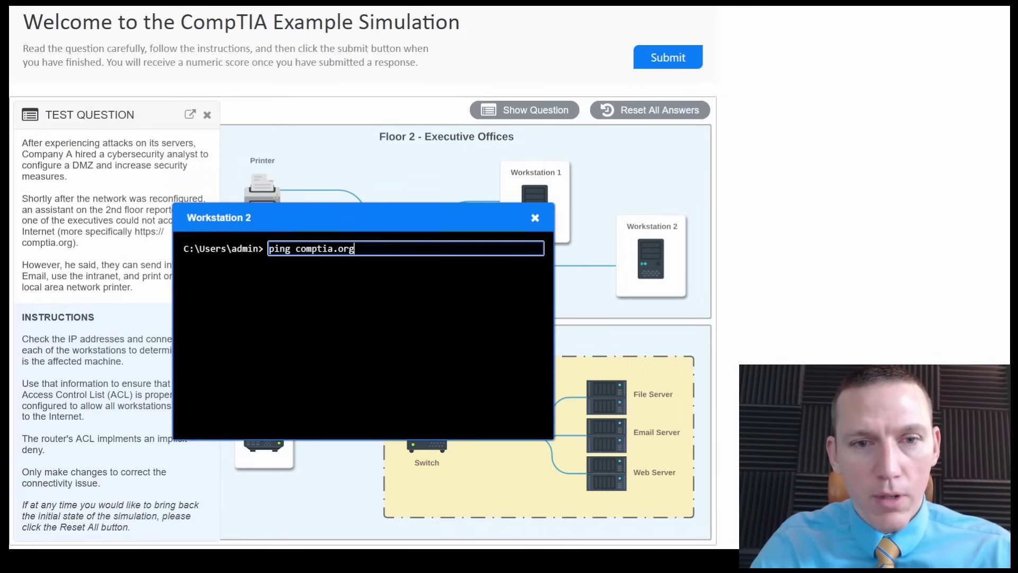
key(Return)
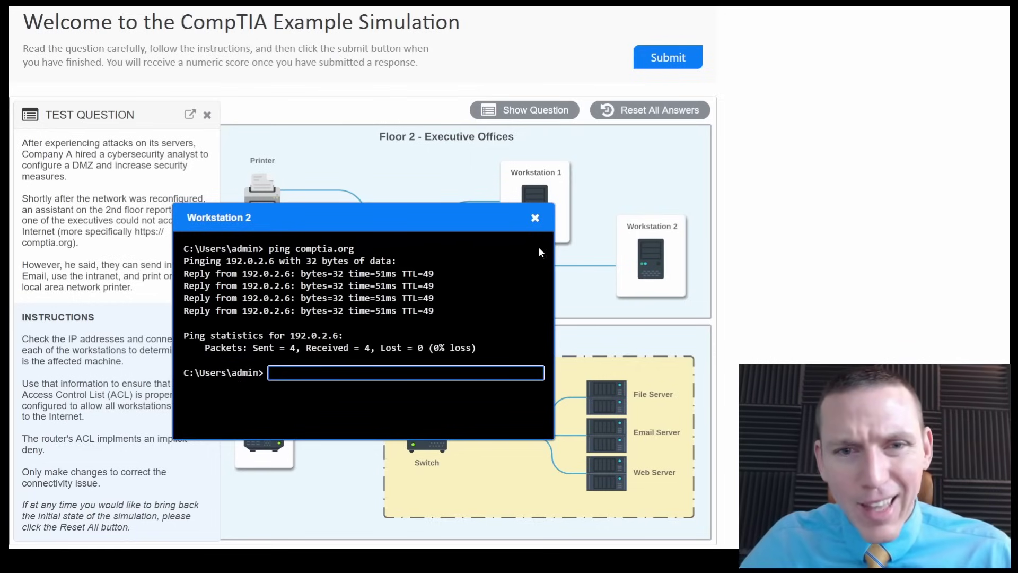
click(535, 218)
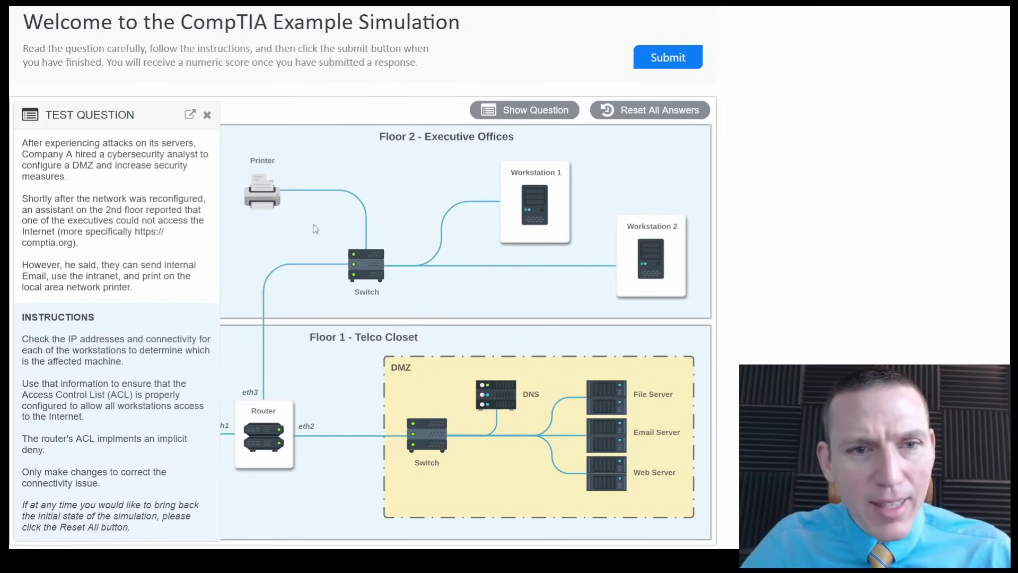
Hide the test question panel and review the router's interface addresses.
click(207, 116)
click(251, 426)
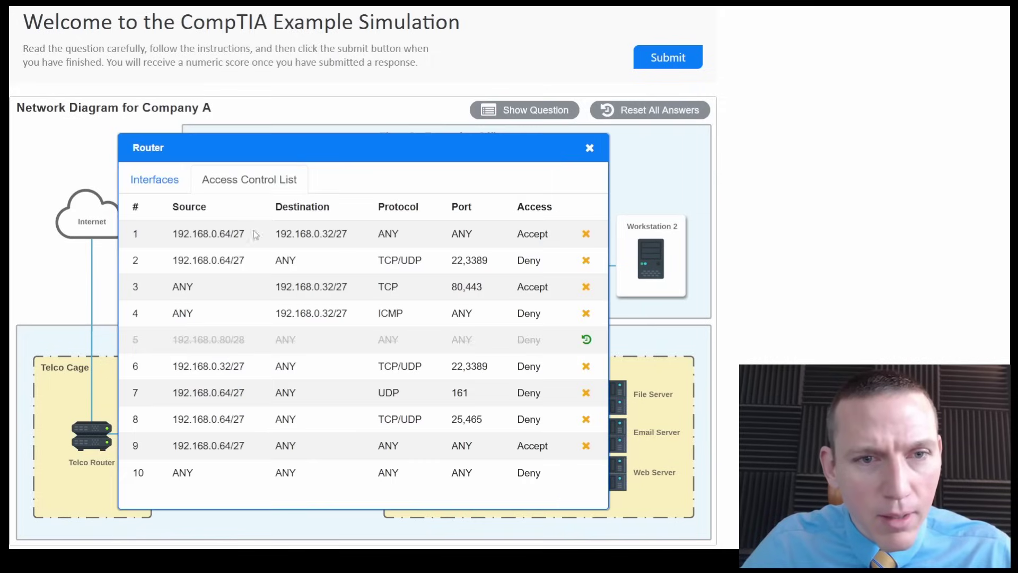
click(163, 185)
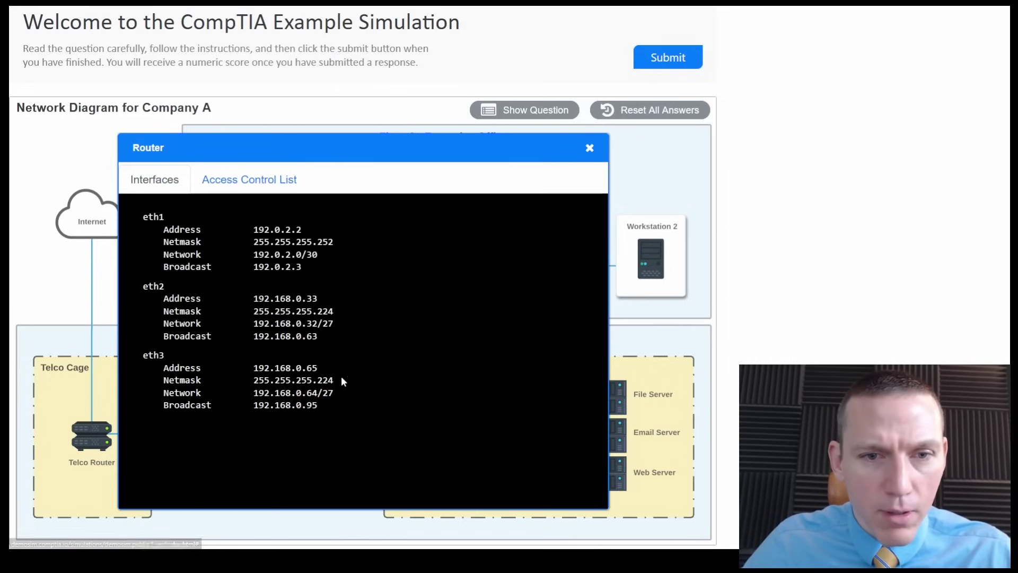
Return to the router's ACL and inspect rule 5's 192.168.0.80/28 source.
click(259, 186)
drag(218, 340, 245, 340)
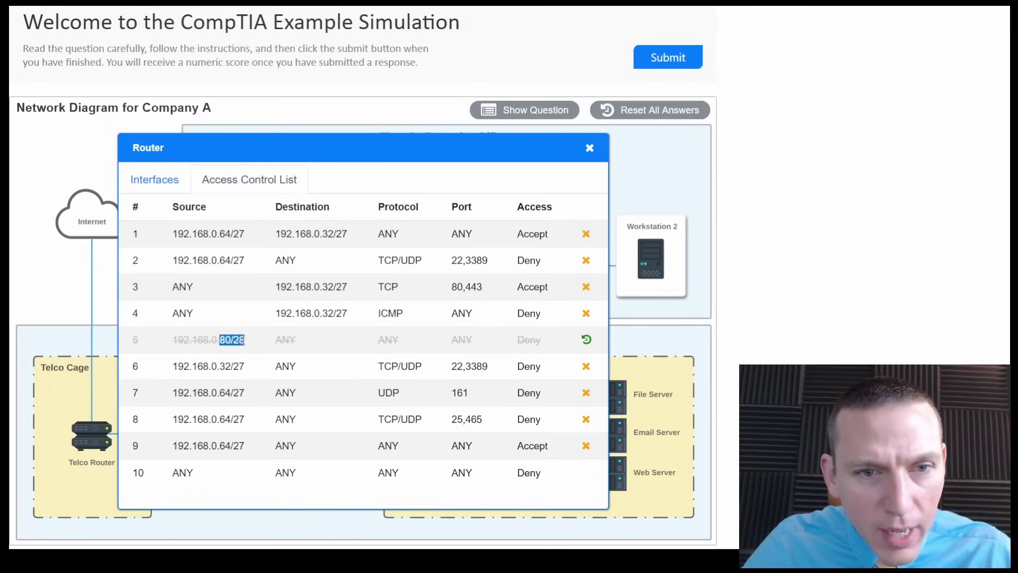
click(245, 321)
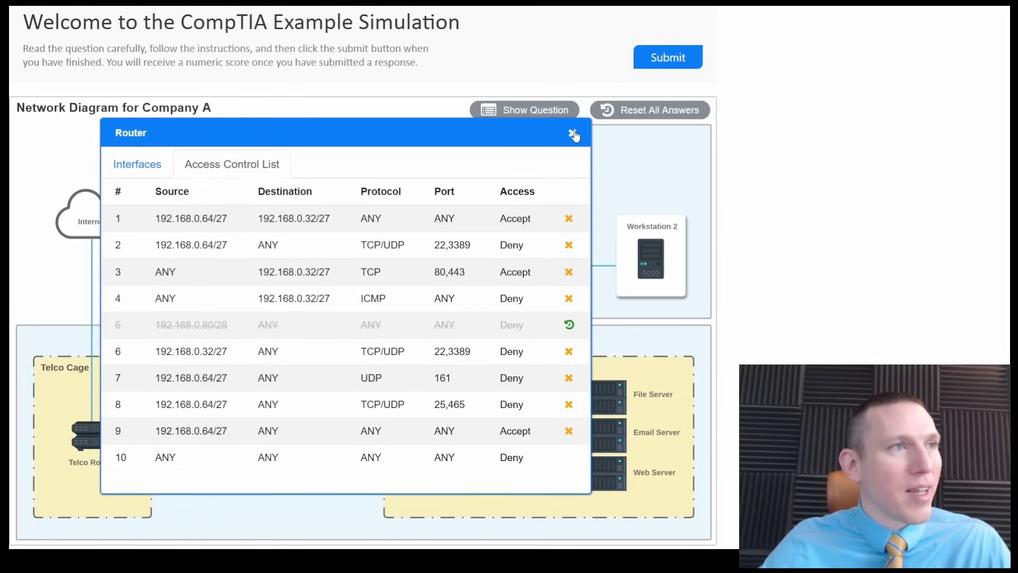
click(573, 135)
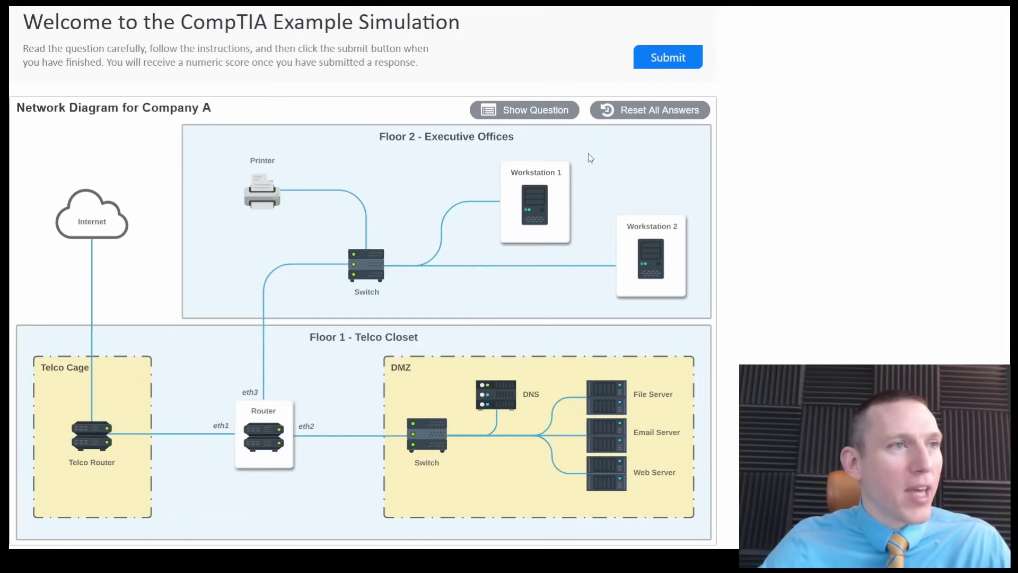
click(652, 257)
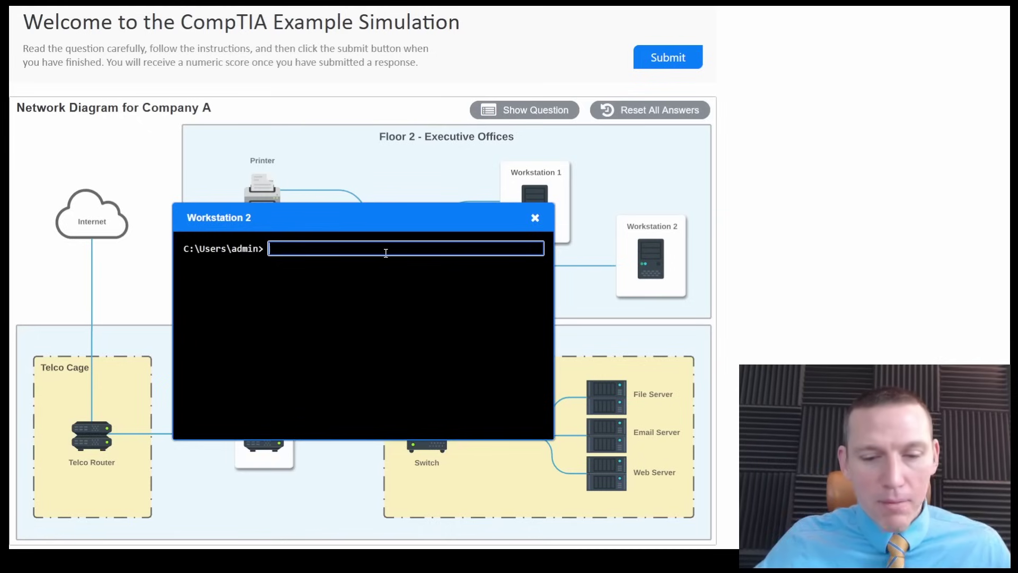
text(ping comp)
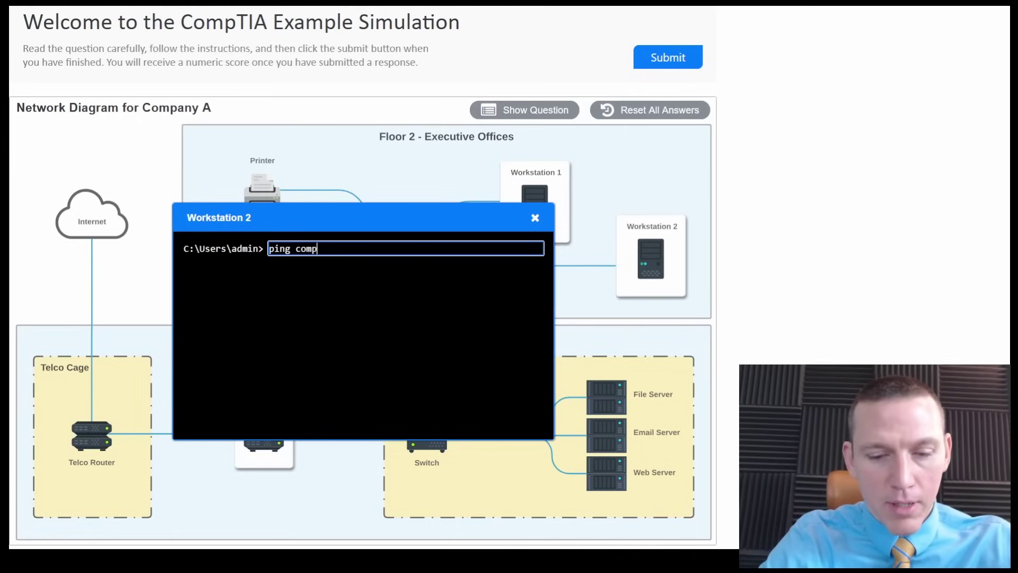
text(tia.org)
key(Return)
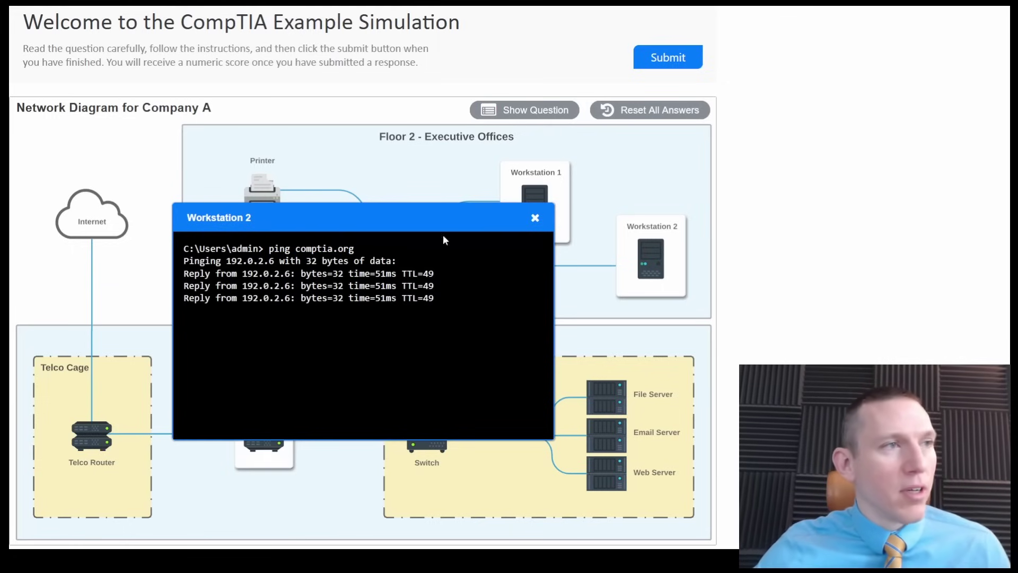
click(535, 218)
click(537, 225)
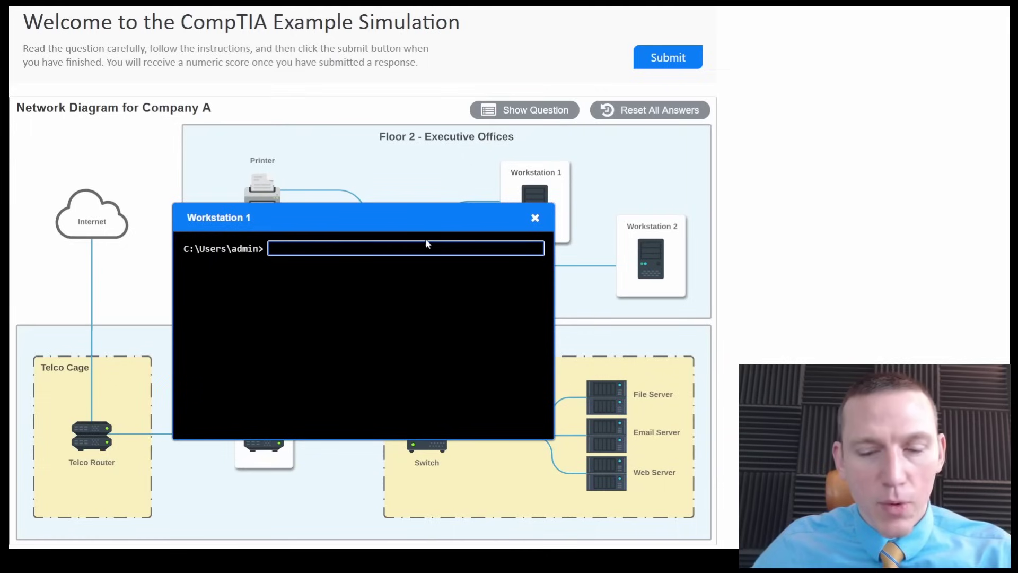
text(ping comptia.org)
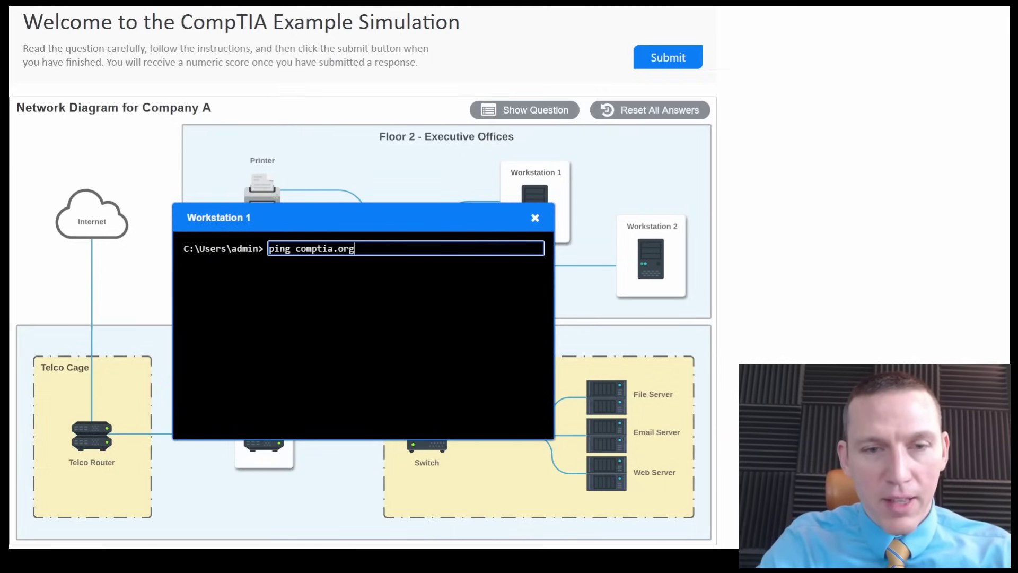
key(Return)
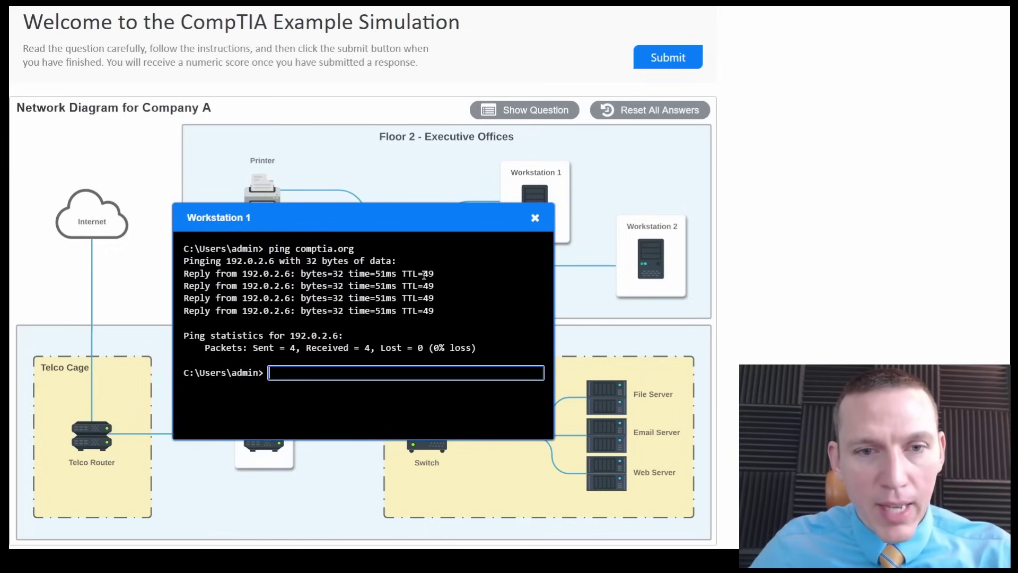
click(535, 218)
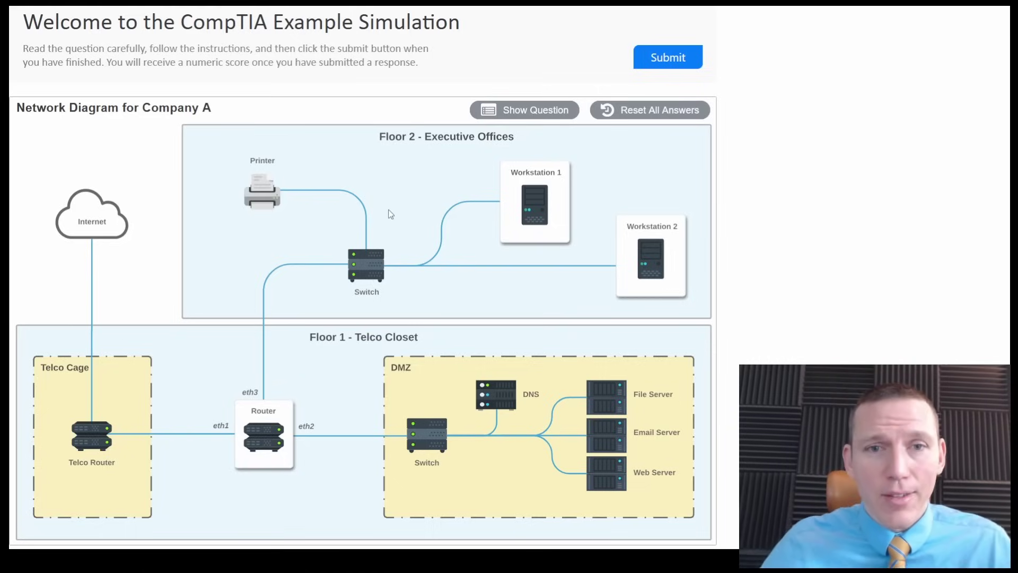
Submit the answer for a 4 out of 4 score, then reload the simulation with F5.
click(678, 63)
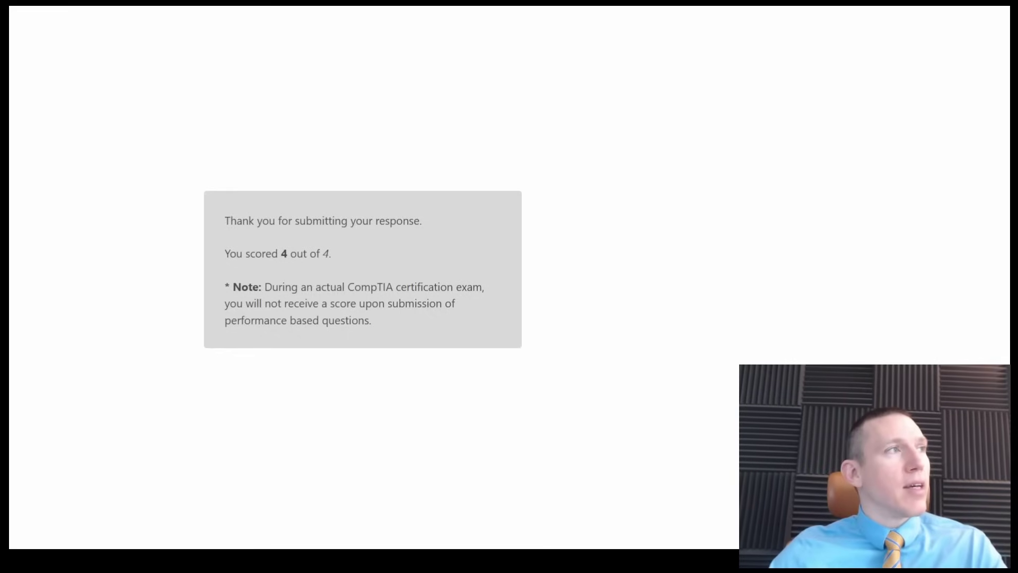
key(F5)
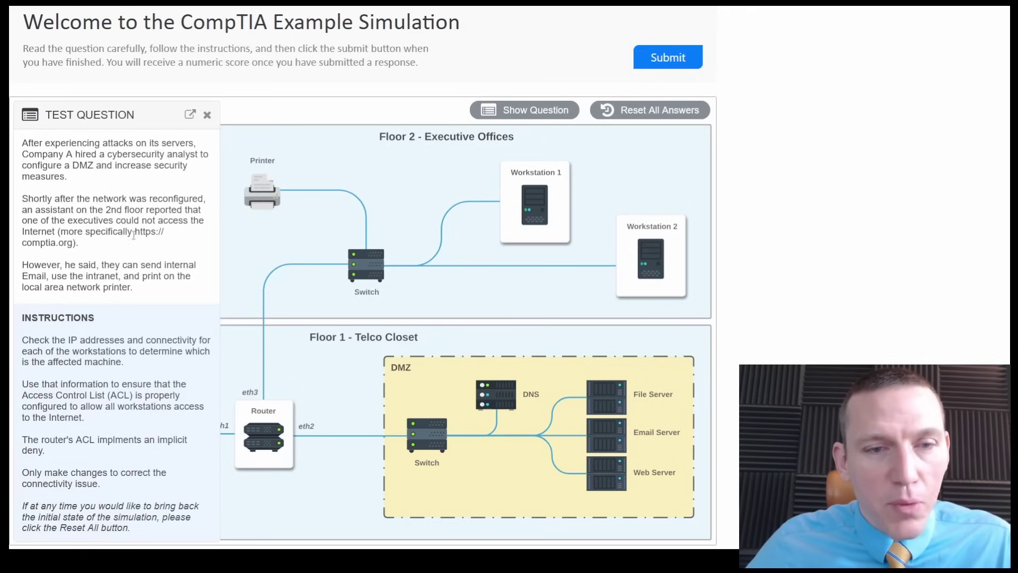
drag(136, 231, 77, 244)
click(86, 244)
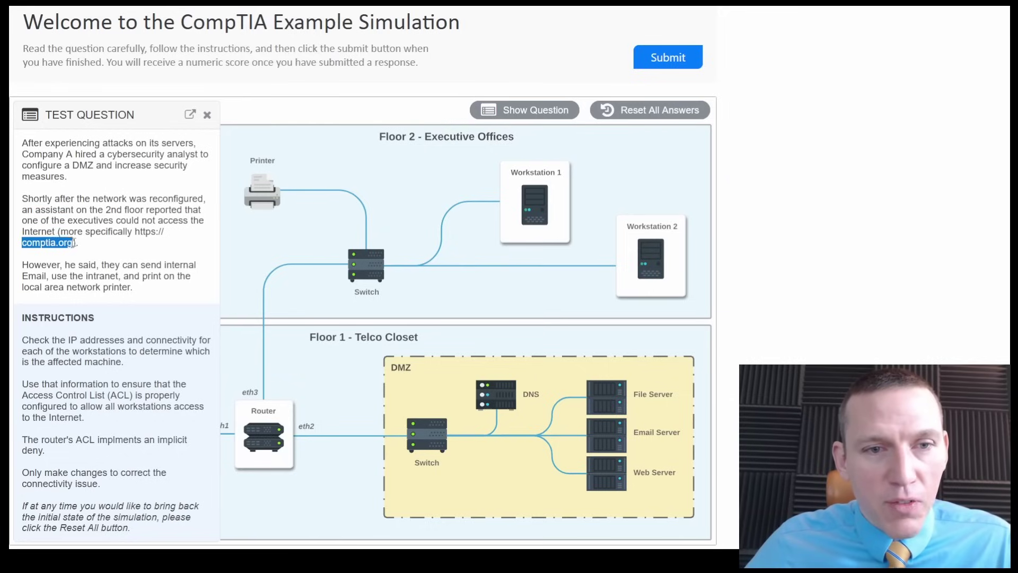
click(164, 232)
drag(138, 231, 73, 244)
click(72, 241)
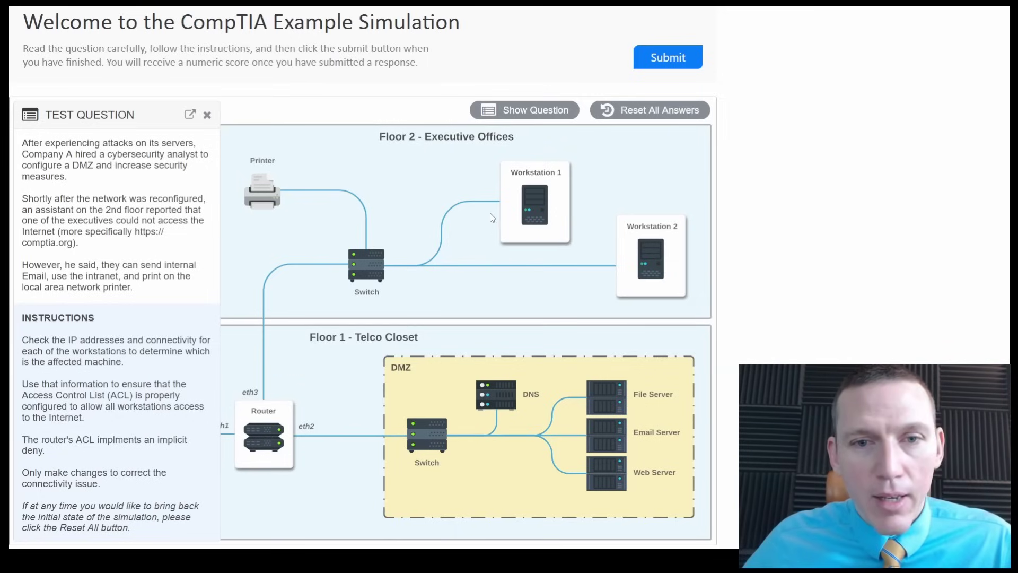
Delete router ACL rule 5 denying 192.168.0.80/28 and hide the question panel.
click(271, 432)
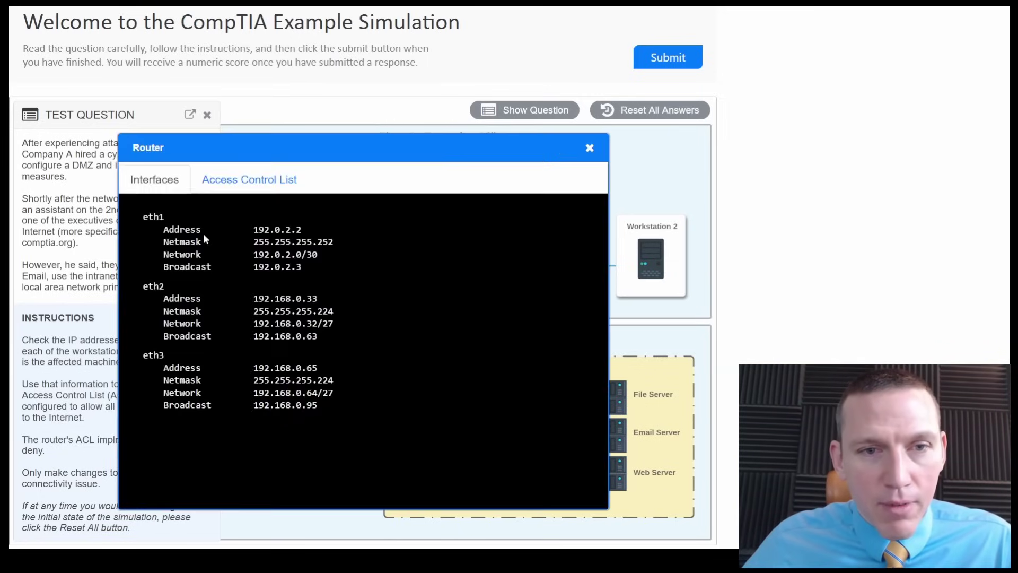
click(247, 180)
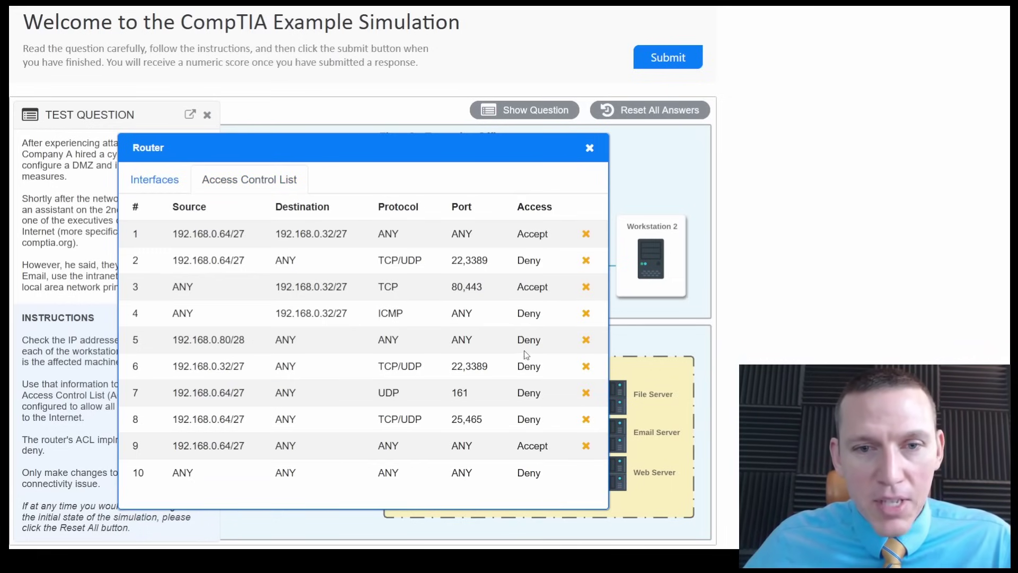
click(586, 340)
click(589, 148)
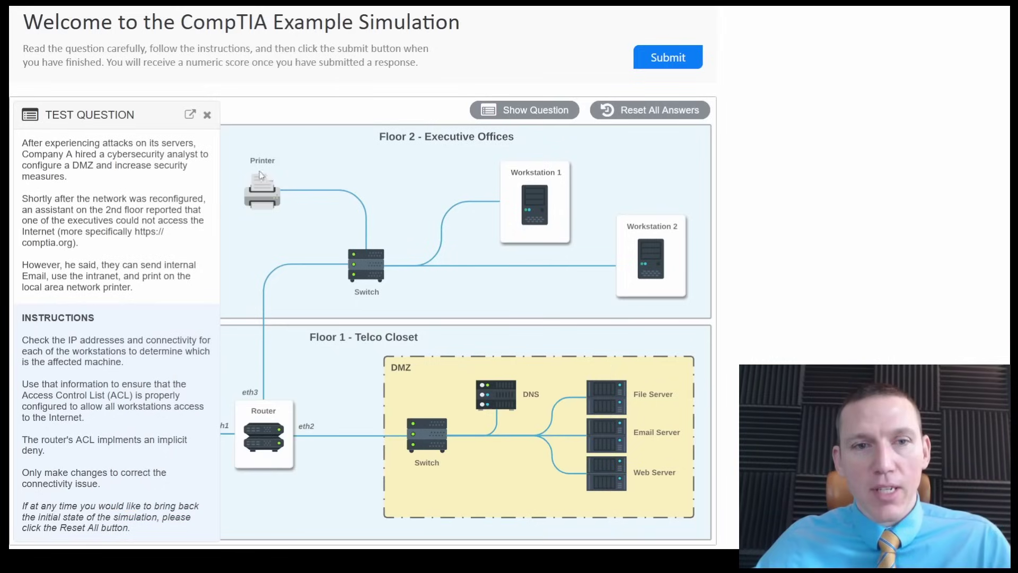
click(206, 115)
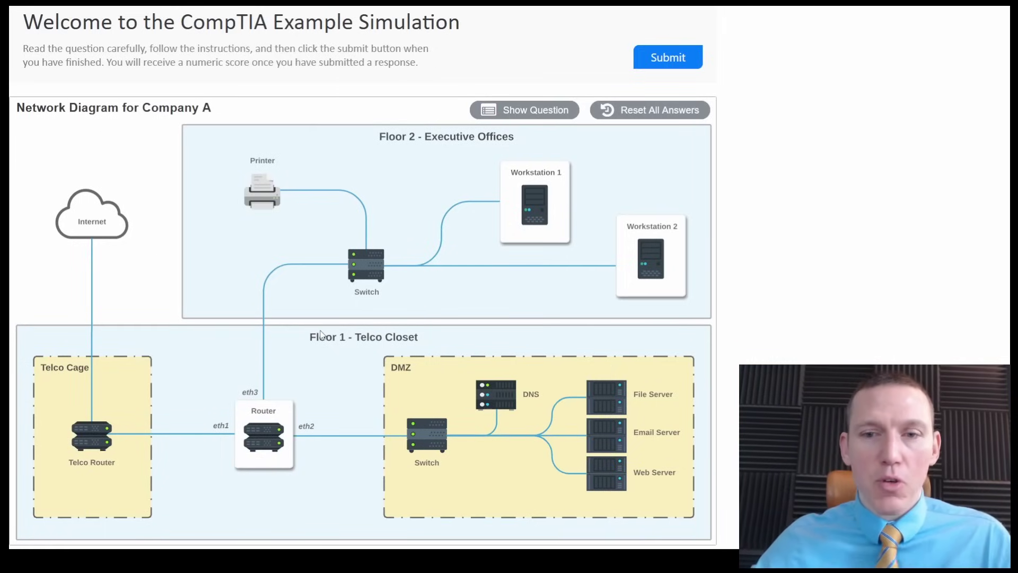